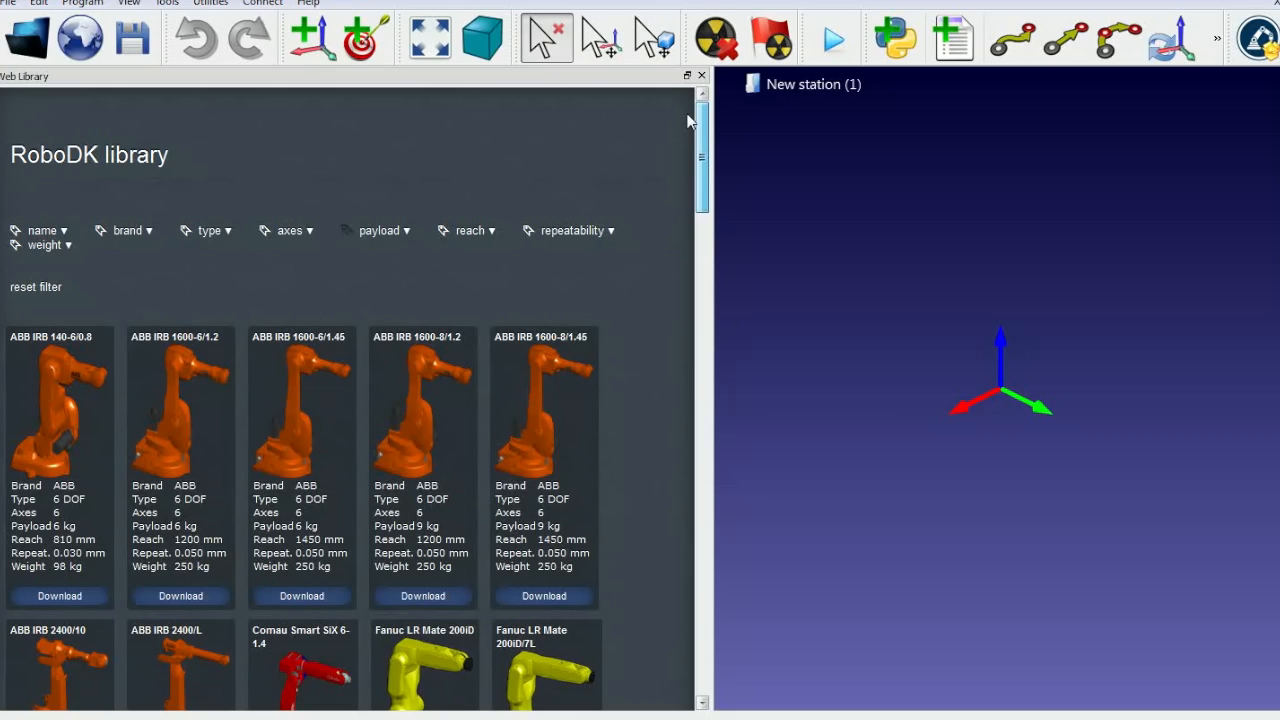
Step: Filter the robot library by the KUKA brand and download the KUKA KR 10 R900 sixx into the station
{"action": "left_click", "coordinate": [130, 232]}
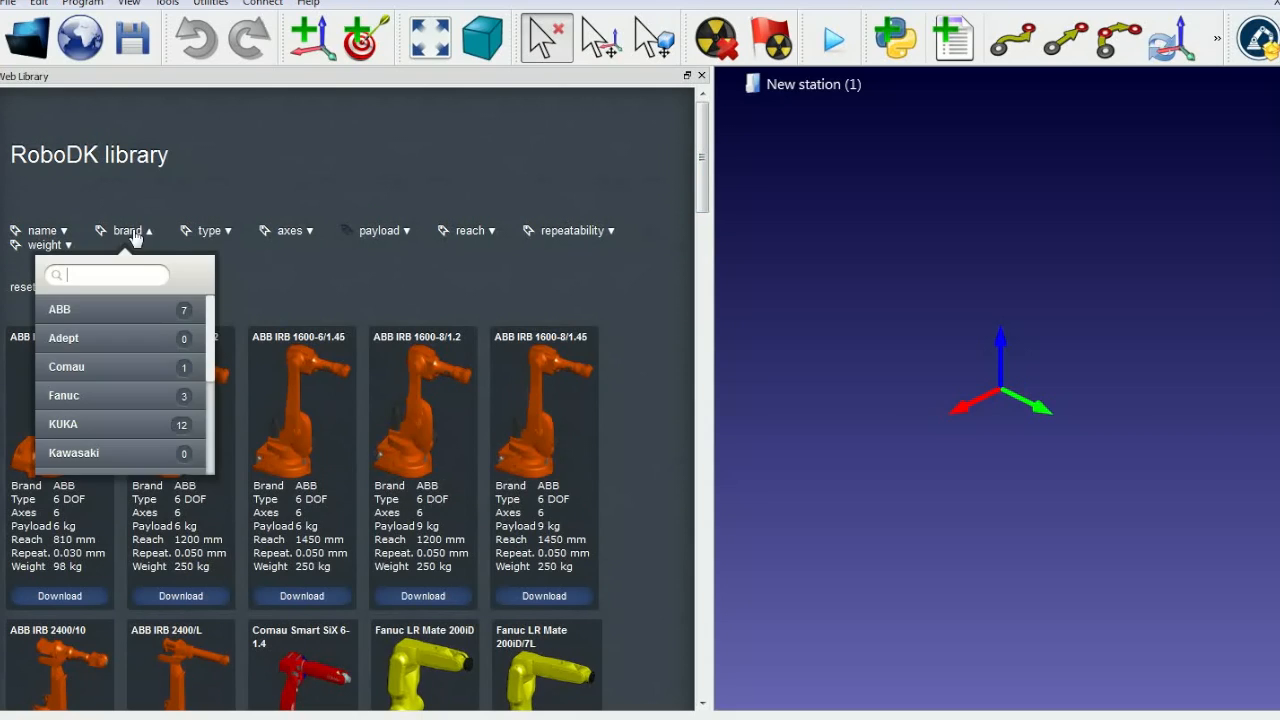
{"action": "left_click", "coordinate": [121, 428]}
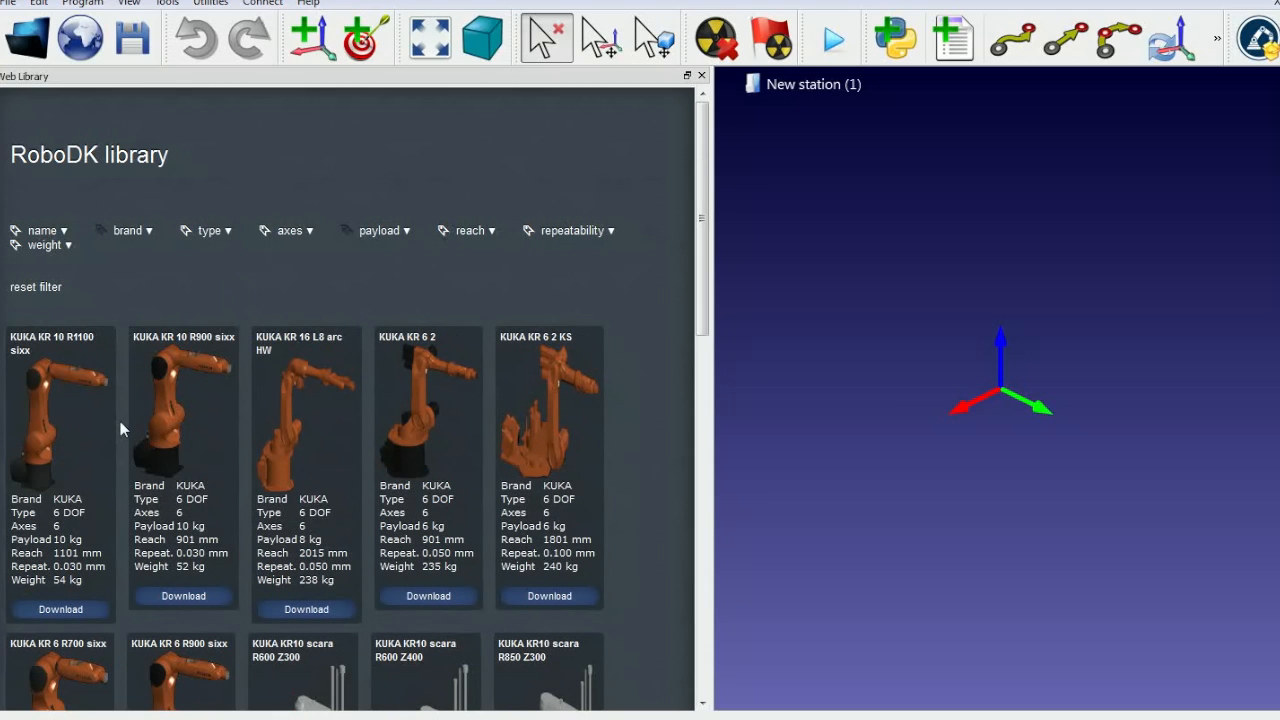
{"action": "left_click", "coordinate": [178, 598]}
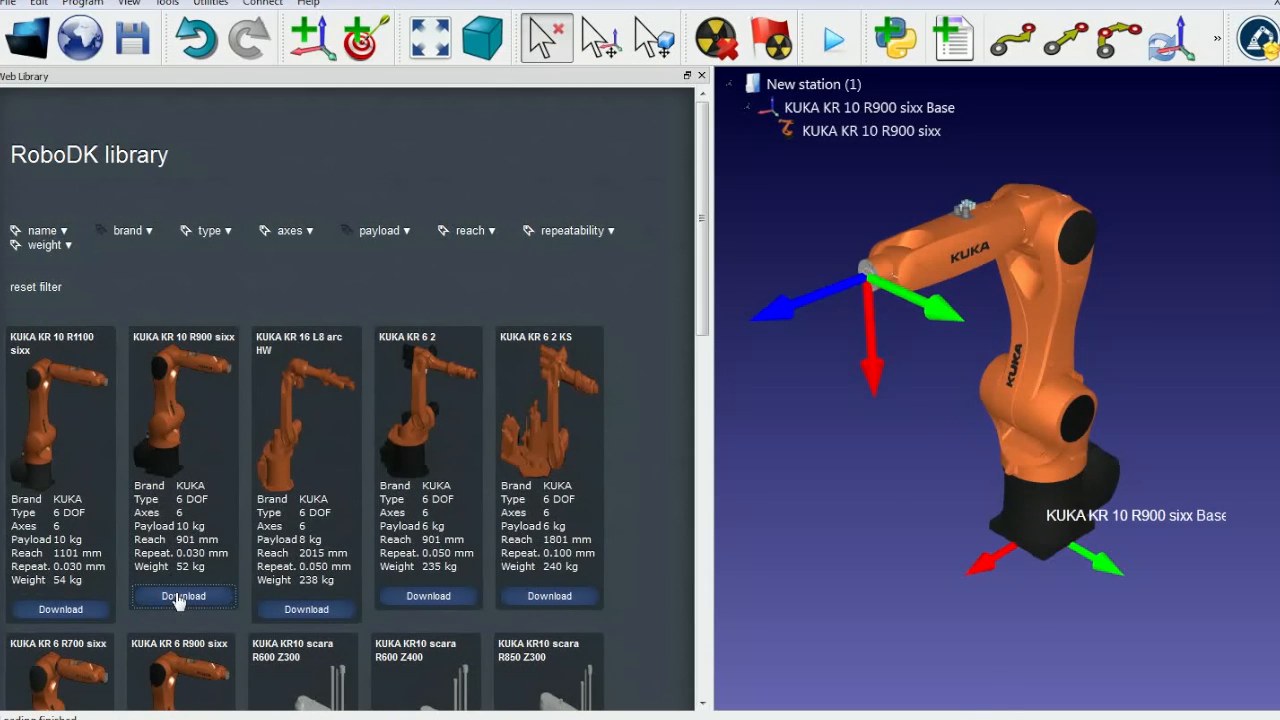
Step: Reset the library filter, filter by the Tool type, download the Weld gun, and close the library
{"action": "left_click", "coordinate": [44, 290]}
{"action": "left_click", "coordinate": [209, 231]}
{"action": "scroll", "coordinate": [200, 400], "scroll_direction": "down", "scroll_amount": 1}
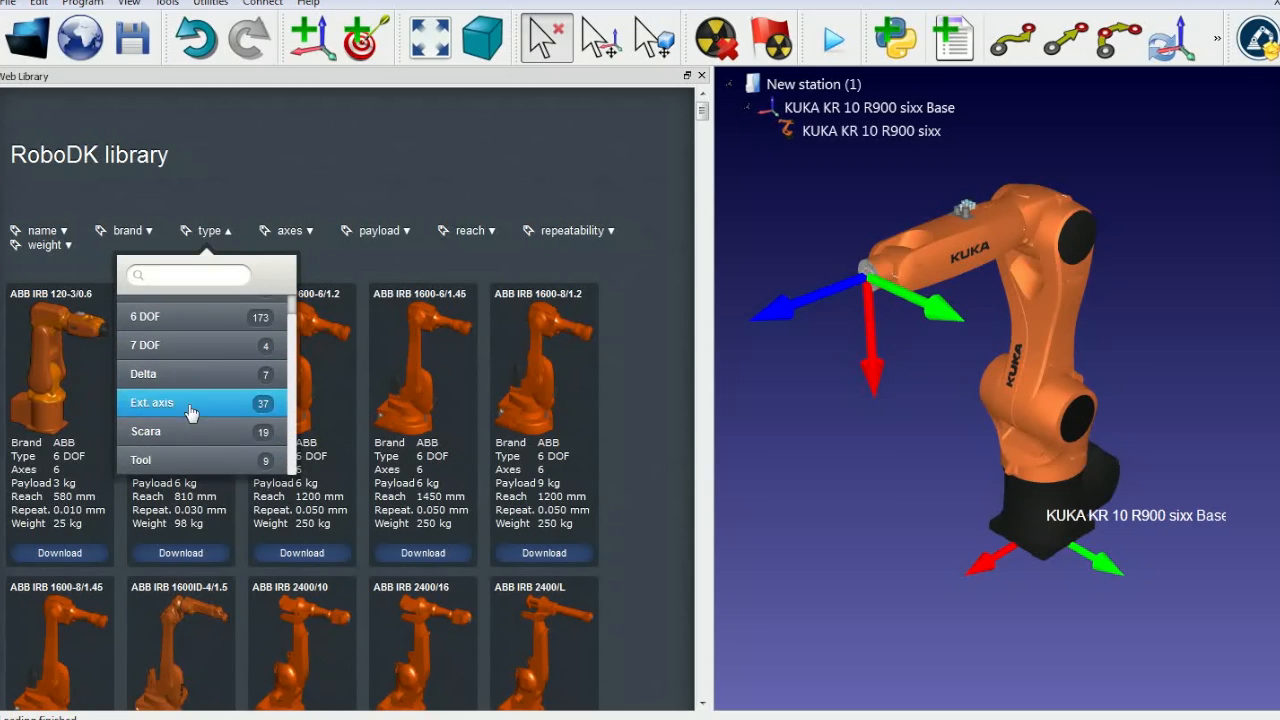
{"action": "left_click", "coordinate": [172, 459]}
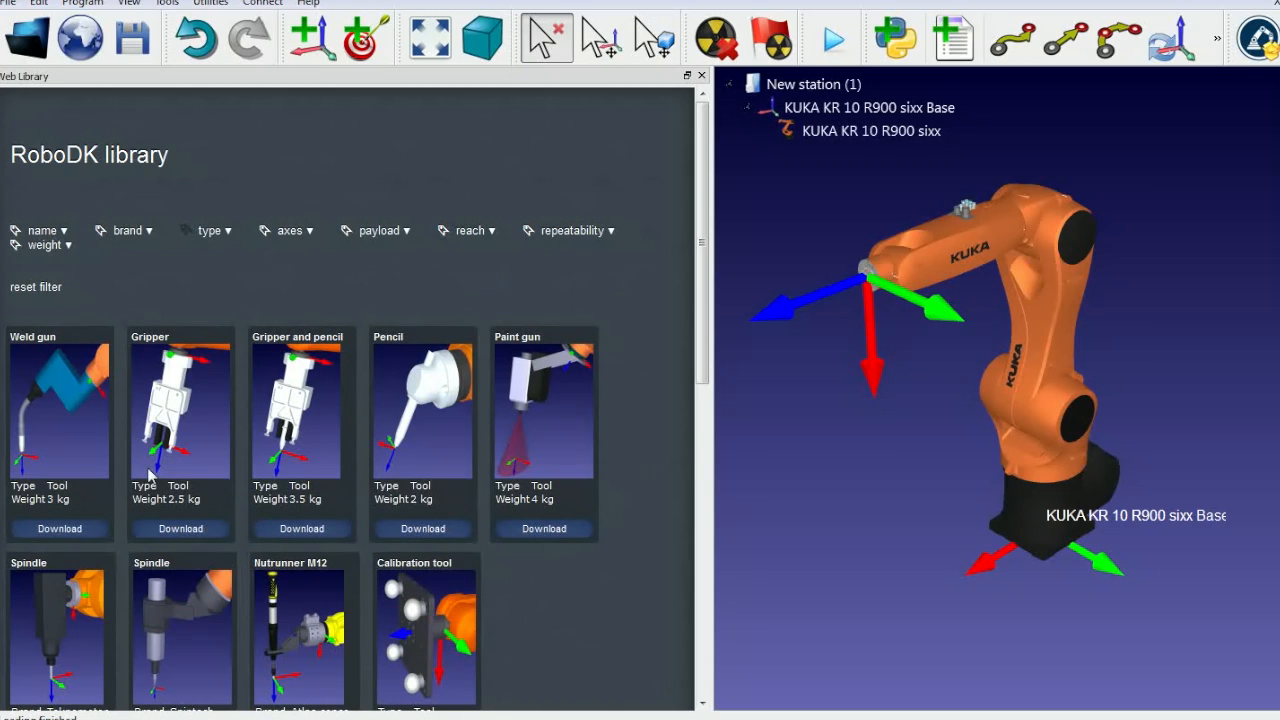
{"action": "left_click", "coordinate": [59, 529]}
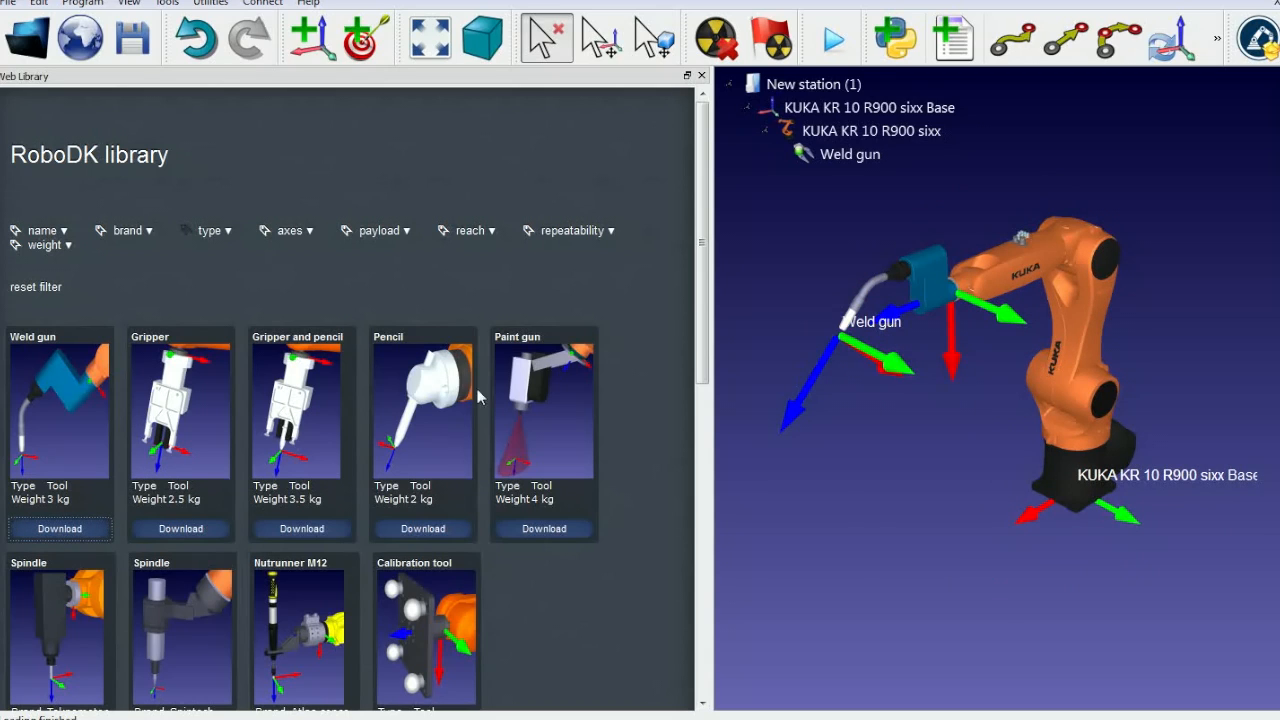
{"action": "left_click", "coordinate": [701, 75]}
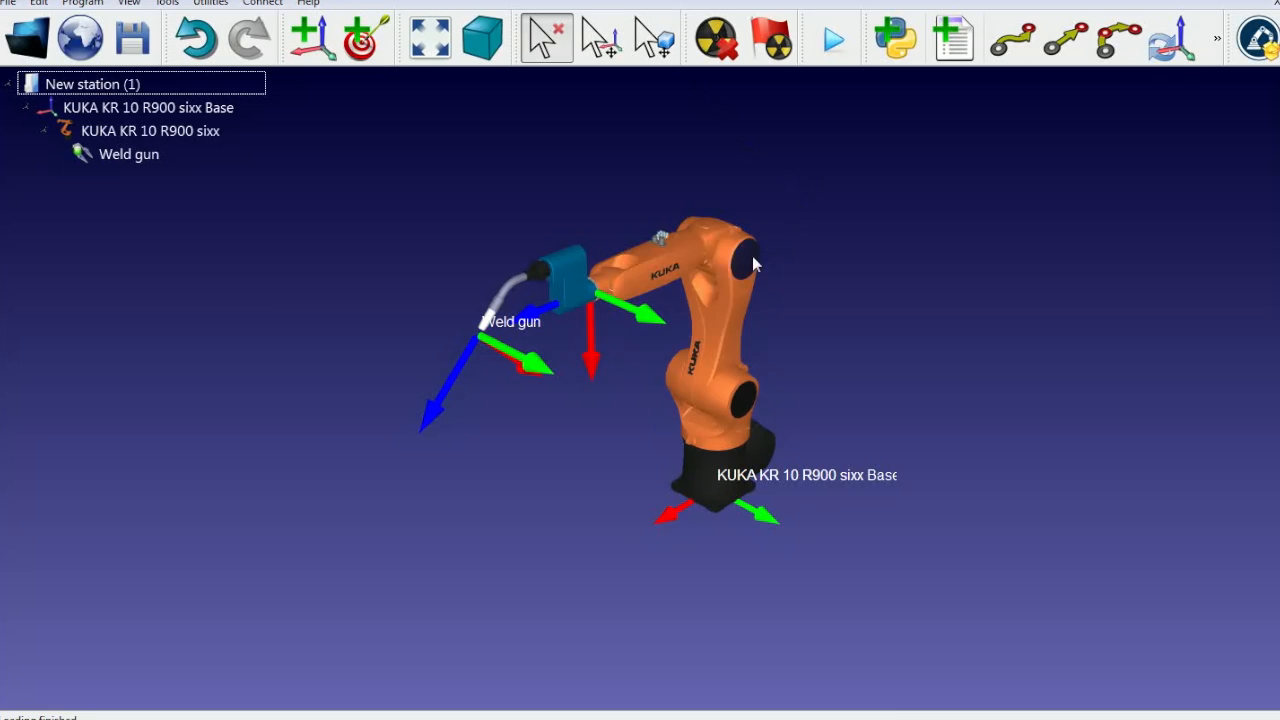
Step: In the robot's panel, jog joint 1 to 29.71° and joint 5 to 58.25°, and set the tool's Z position to 518.341 mm
{"action": "double_click", "coordinate": [681, 253]}
{"action": "left_click_drag", "start_coordinate": [1135, 543], "coordinate": [1152, 543]}
{"action": "left_click_drag", "start_coordinate": [1135, 622], "coordinate": [1181, 622]}
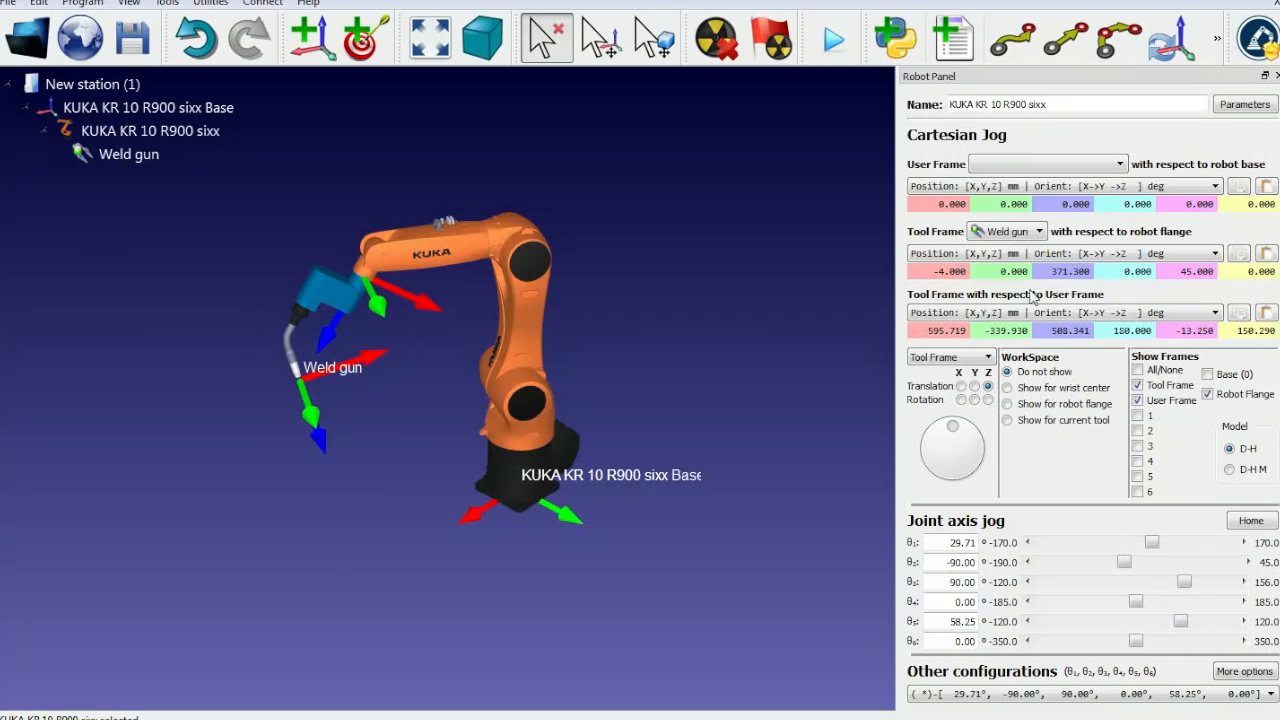
{"action": "scroll", "coordinate": [1061, 330], "scroll_direction": "up", "scroll_amount": 7}
{"action": "scroll", "coordinate": [1061, 330], "scroll_direction": "down", "scroll_amount": 6}
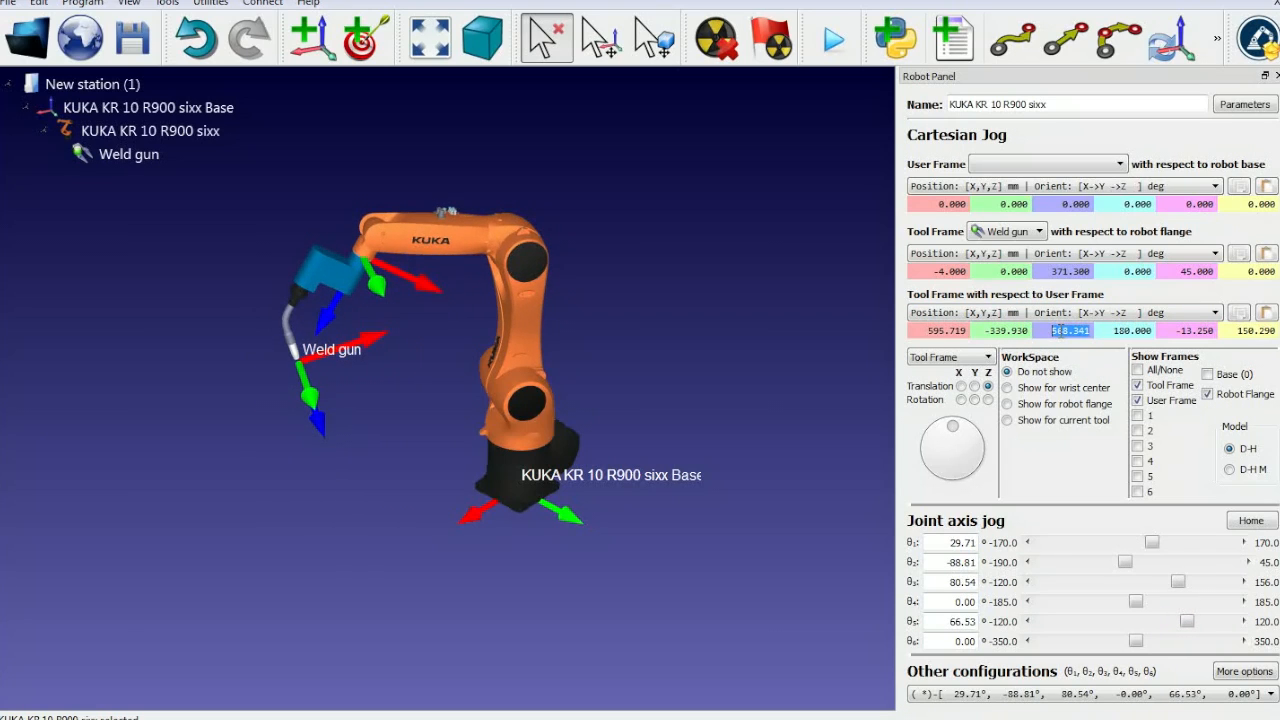
Step: Switch the robot to configuration 8 and cycle through its other joint configurations
{"action": "left_click", "coordinate": [1017, 710]}
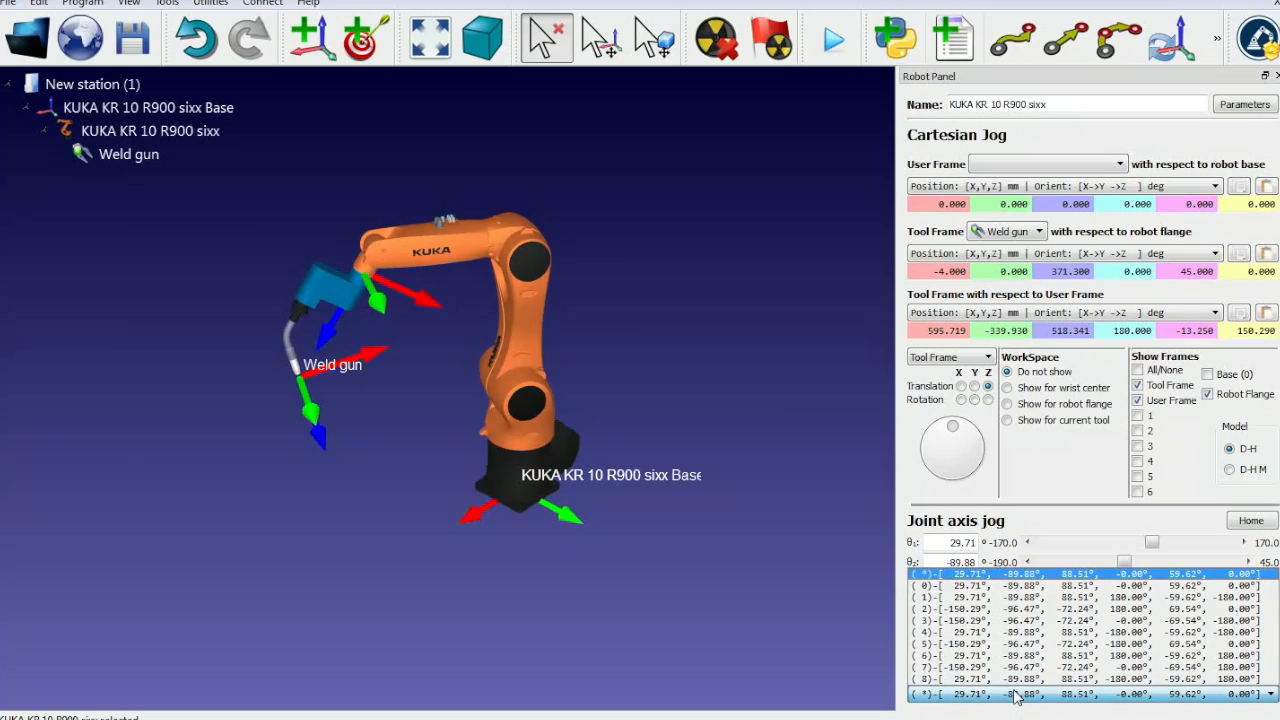
{"action": "left_click", "coordinate": [1017, 686]}
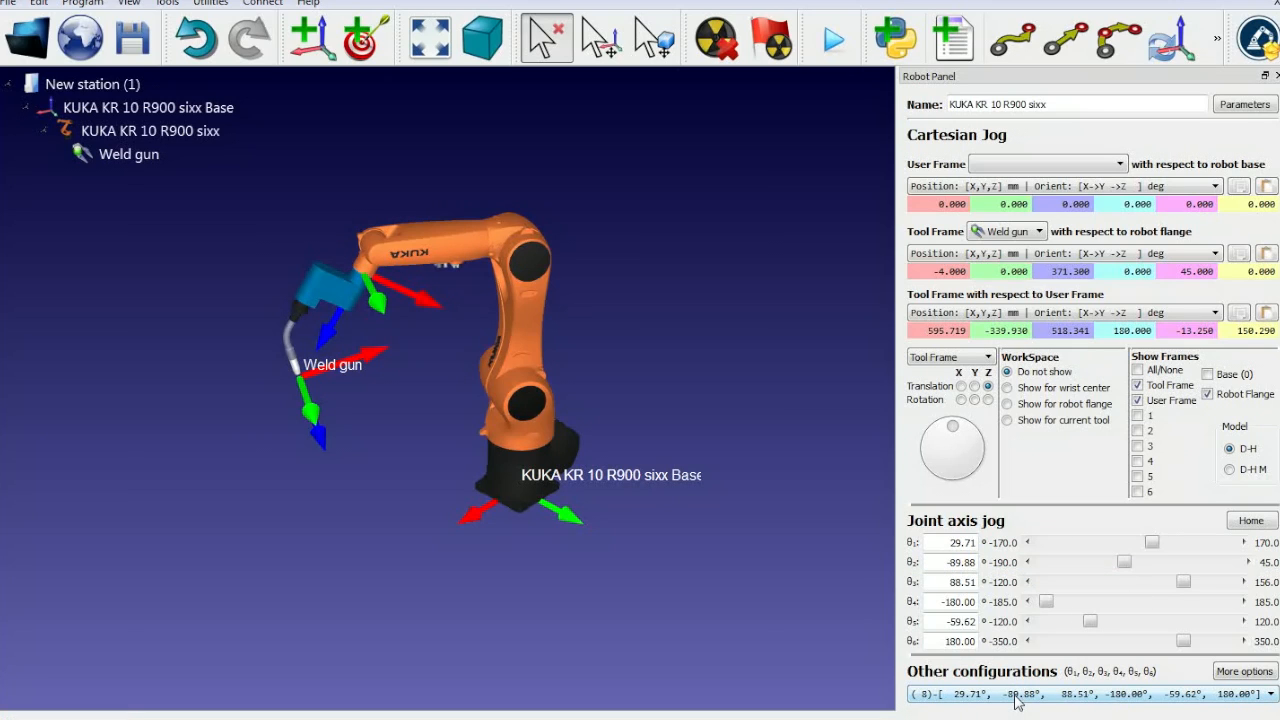
{"action": "scroll", "coordinate": [1017, 700], "scroll_direction": "up", "scroll_amount": 7}
{"action": "scroll", "coordinate": [1017, 700], "scroll_direction": "up", "scroll_amount": 1}
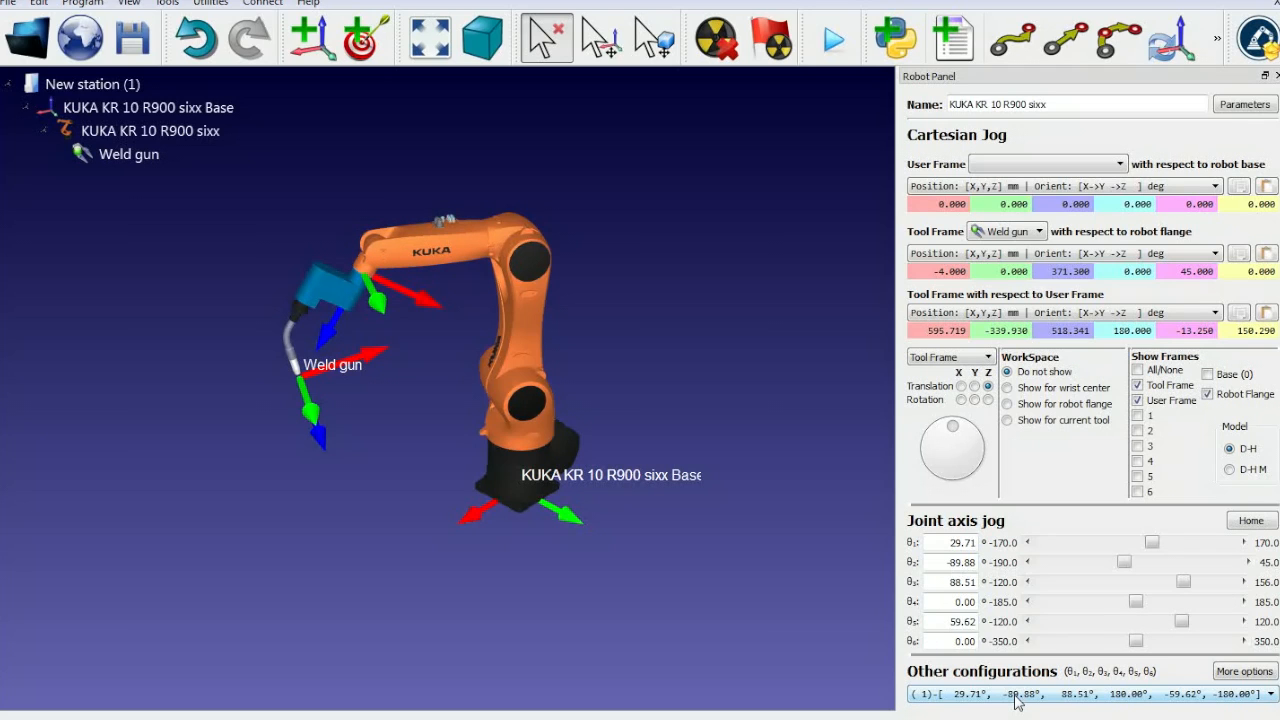
Step: Show the robot's workspace for the wrist center and move the robot freehand by its frame
{"action": "left_click", "coordinate": [1008, 388]}
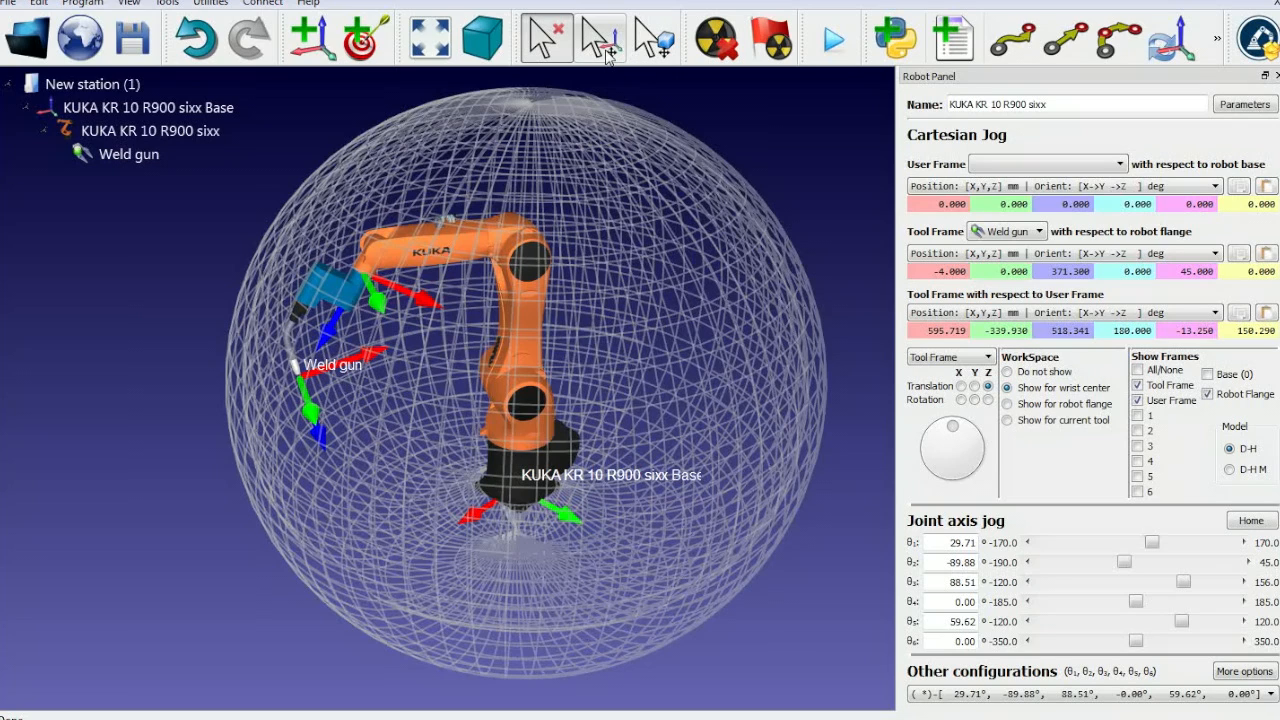
{"action": "left_click", "coordinate": [600, 40]}
{"action": "left_click_drag", "start_coordinate": [405, 303], "coordinate": [399, 427]}
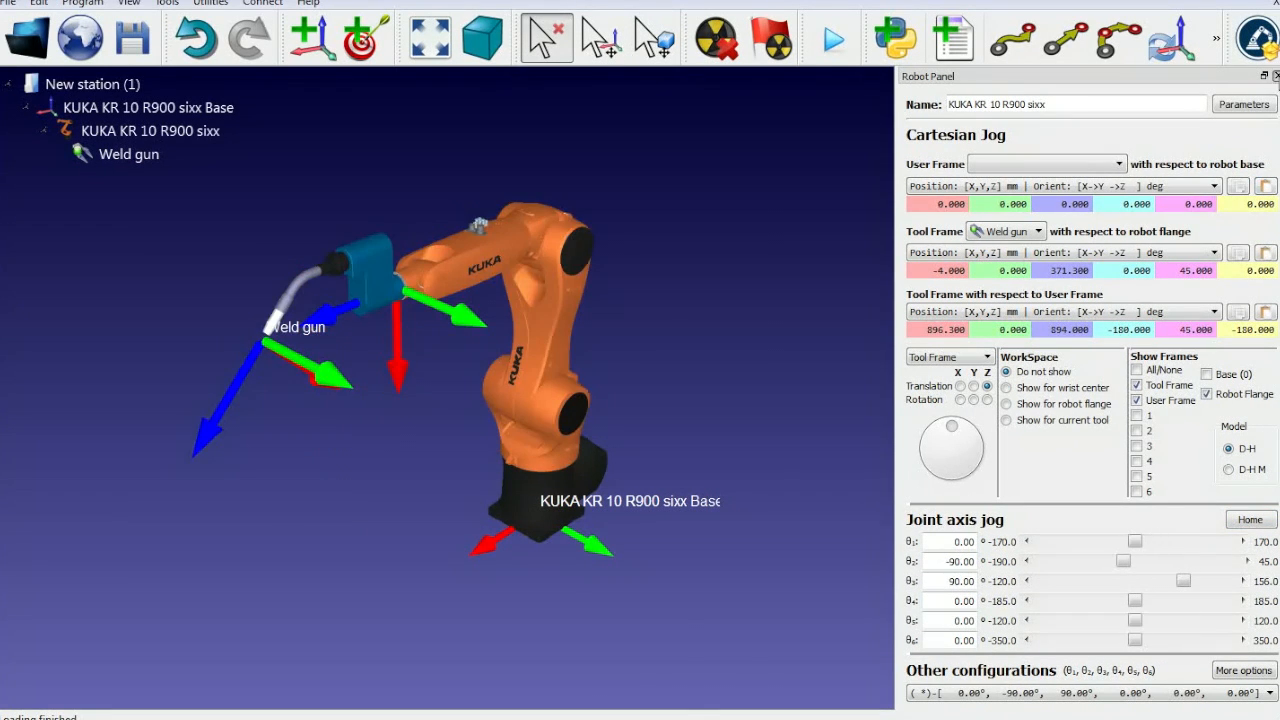
Step: Close the robot panel, rotate the weld gun until it points straight down, and record a joint move at that pose
{"action": "left_click", "coordinate": [1275, 76]}
{"action": "right_click_drag", "start_coordinate": [991, 246], "coordinate": [874, 304]}
{"action": "key", "text": "alt"}
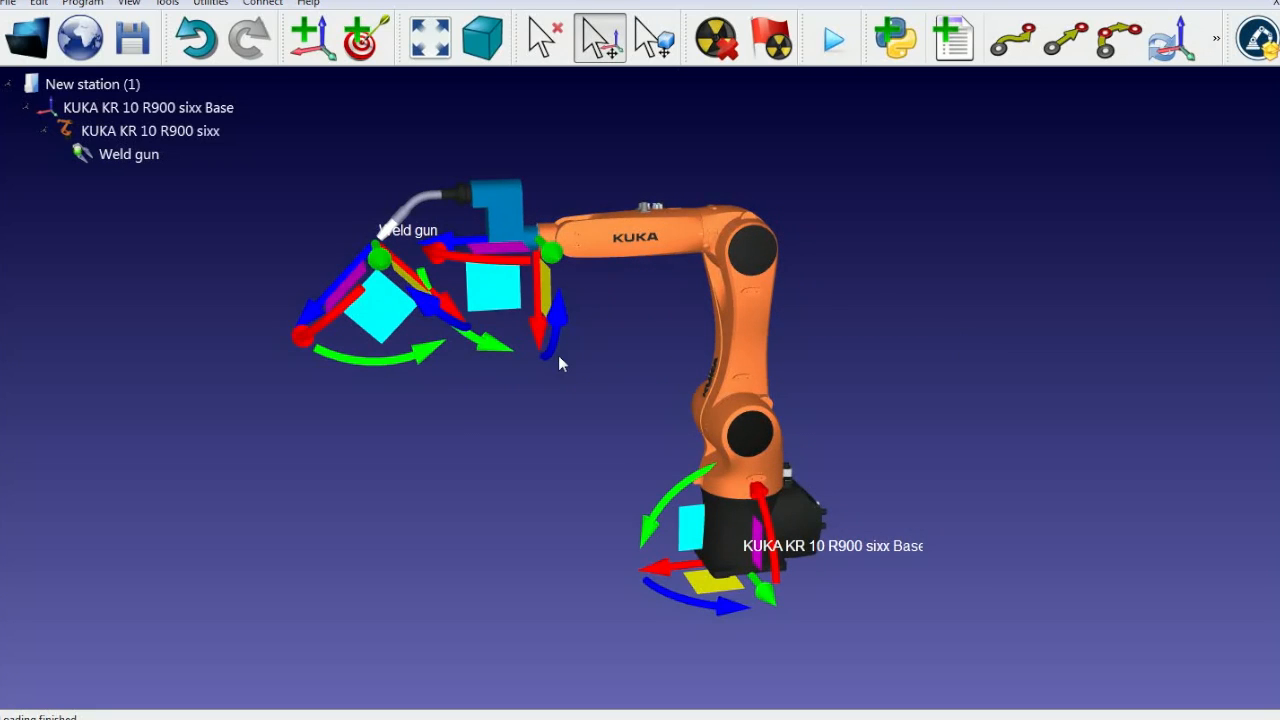
{"action": "left_click_drag", "start_coordinate": [503, 353], "coordinate": [588, 385]}
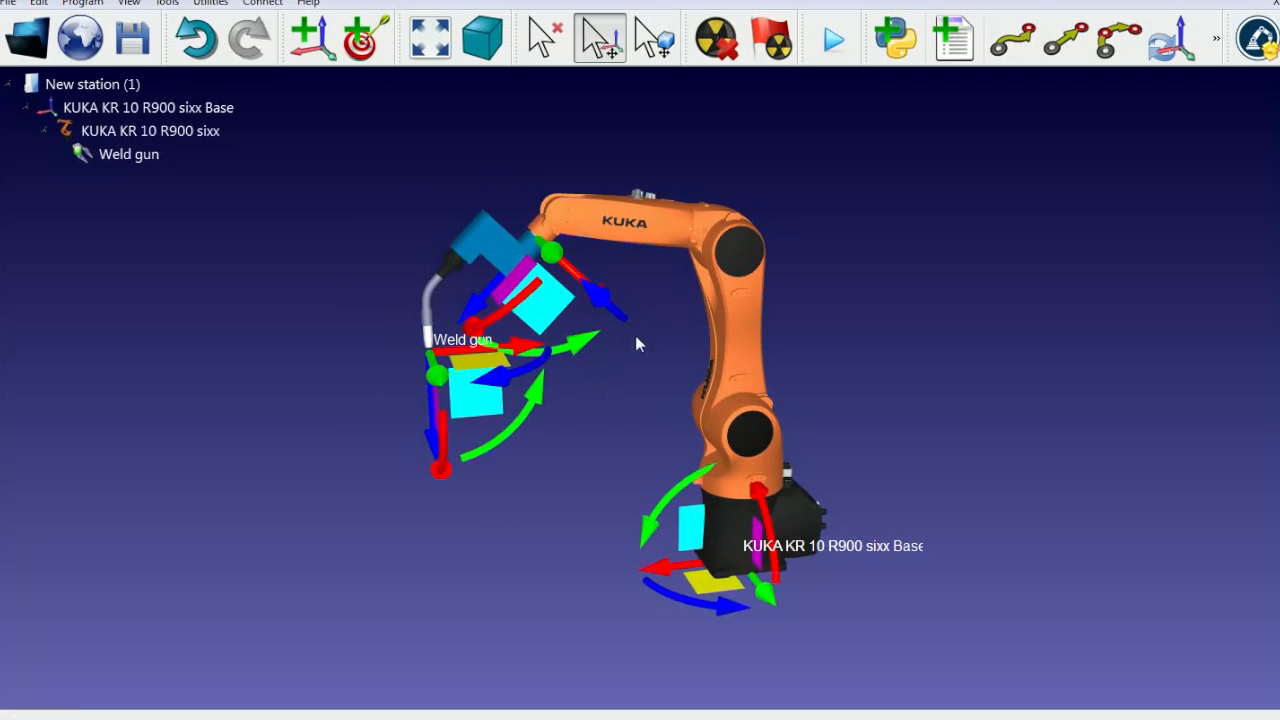
{"action": "key", "text": "ctrl+shift+j"}
Step: Move the weld gun freehand to a second, lower position away from the base and record a linear move there
{"action": "right_click_drag", "start_coordinate": [599, 312], "coordinate": [672, 416]}
{"action": "key", "text": "alt"}
{"action": "left_click_drag", "start_coordinate": [542, 523], "coordinate": [545, 620], "text": "alt"}
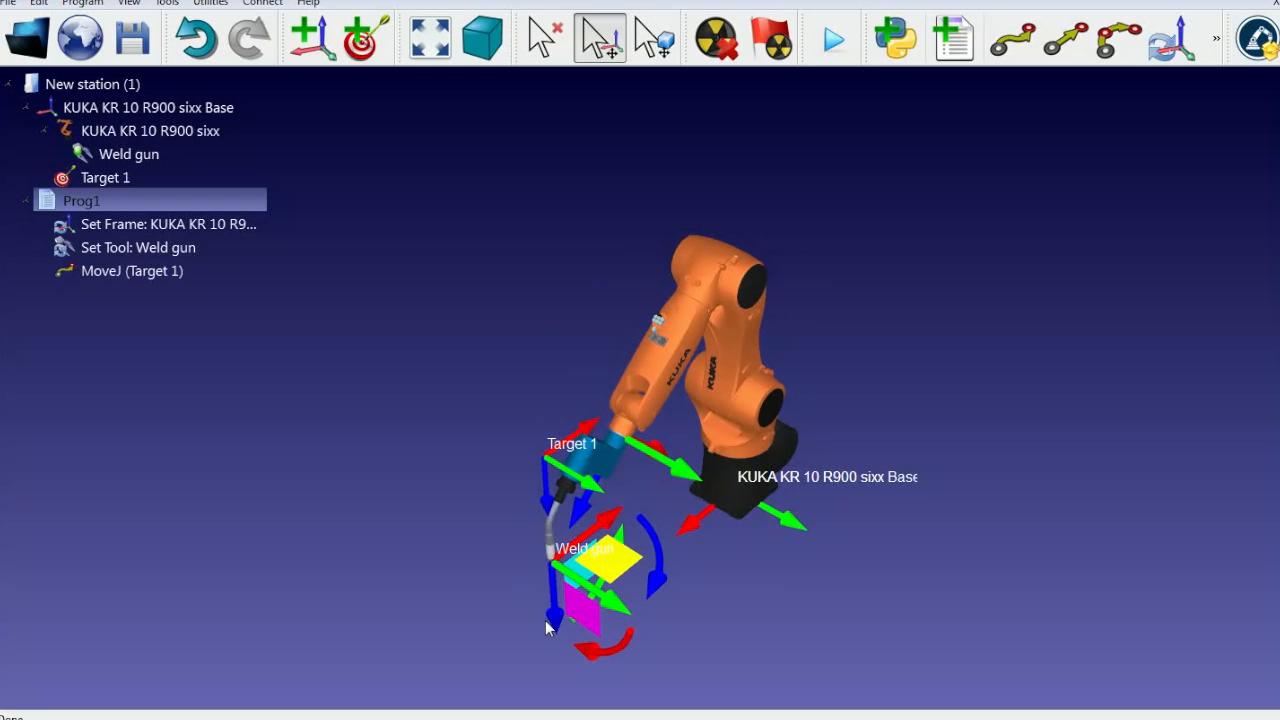
{"action": "left_click_drag", "start_coordinate": [611, 603], "coordinate": [537, 552], "text": "alt"}
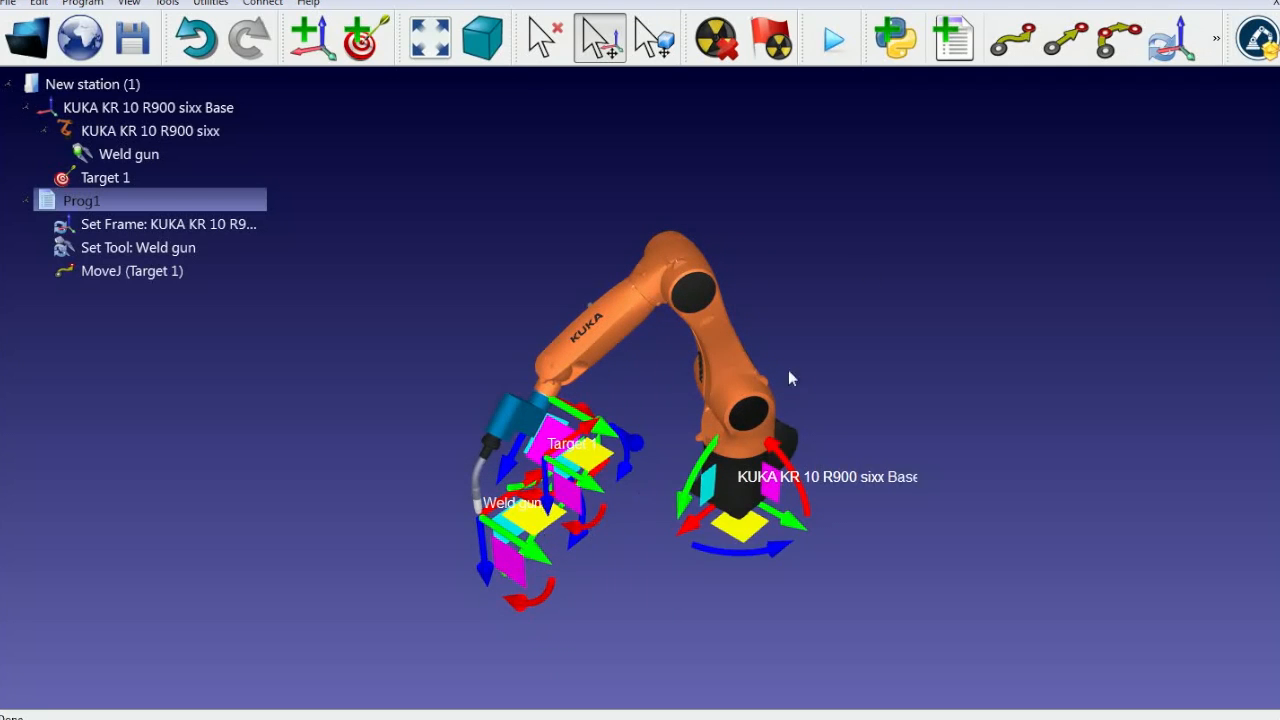
{"action": "left_click", "coordinate": [1080, 37]}
Step: Move the weld gun sideways to a third position and record another linear move there
{"action": "left_click_drag", "start_coordinate": [540, 562], "coordinate": [627, 642], "text": "alt"}
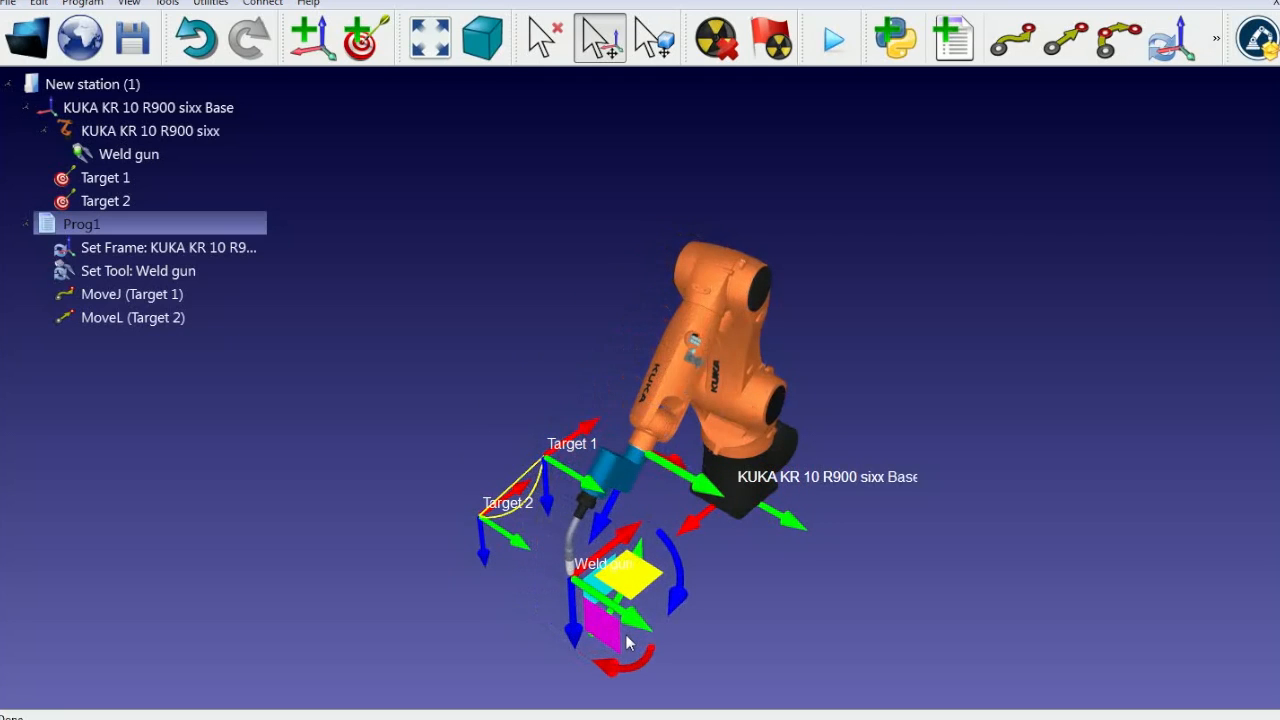
{"action": "left_click_drag", "start_coordinate": [627, 642], "coordinate": [651, 665], "text": "alt"}
{"action": "left_click", "coordinate": [1066, 38]}
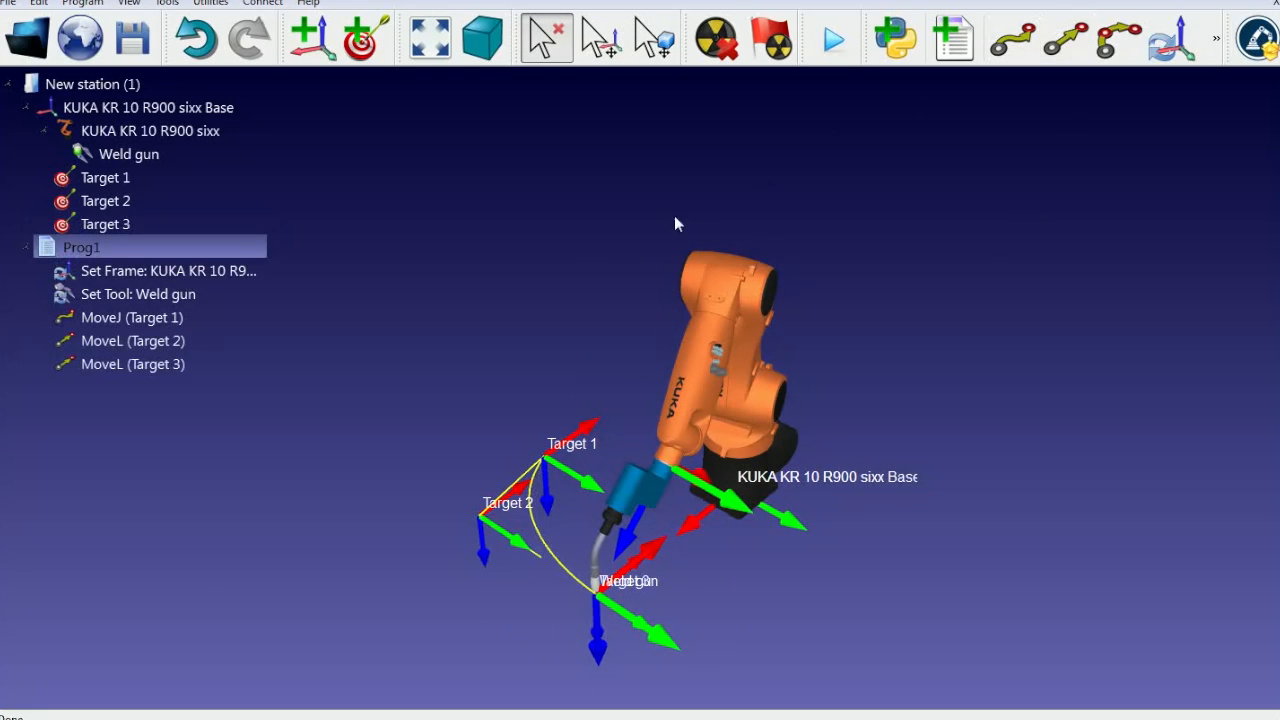
Step: Run Prog1 to test its path and dismiss the resulting message
{"action": "double_click", "coordinate": [50, 248]}
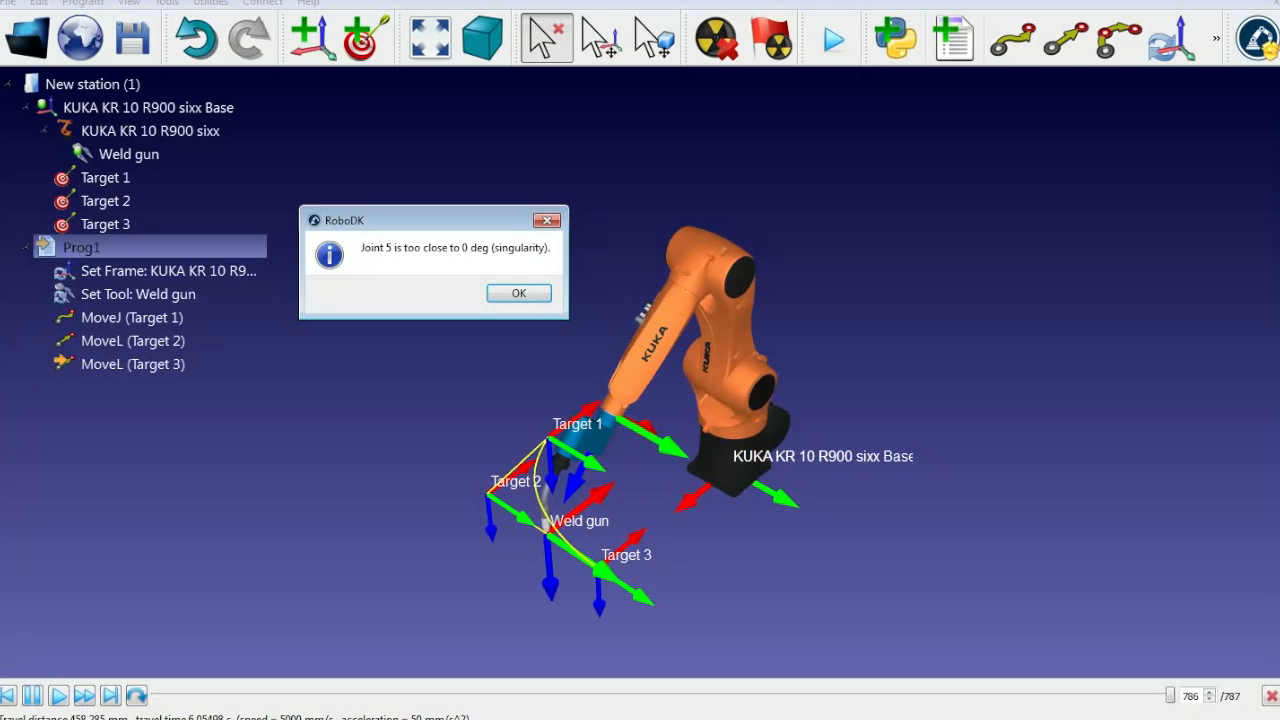
{"action": "left_click", "coordinate": [525, 294]}
Step: Move the robot to Target 1 and shift Target 2 and Target 3 farther from the robot along their X axes
{"action": "left_click_drag", "start_coordinate": [597, 509], "coordinate": [791, 484]}
{"action": "key", "text": "alt"}
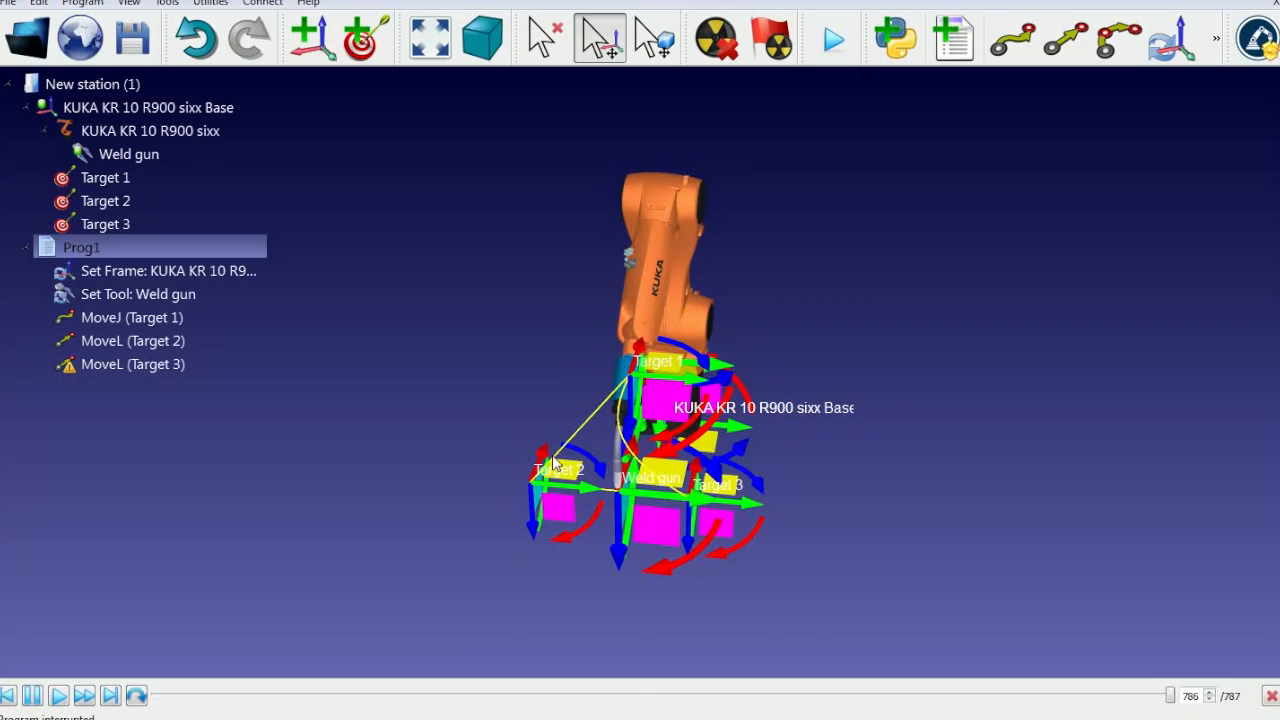
{"action": "left_click", "coordinate": [92, 174]}
{"action": "key", "text": "alt"}
{"action": "left_click_drag", "start_coordinate": [541, 456], "coordinate": [530, 486]}
{"action": "left_click_drag", "start_coordinate": [700, 468], "coordinate": [691, 501]}
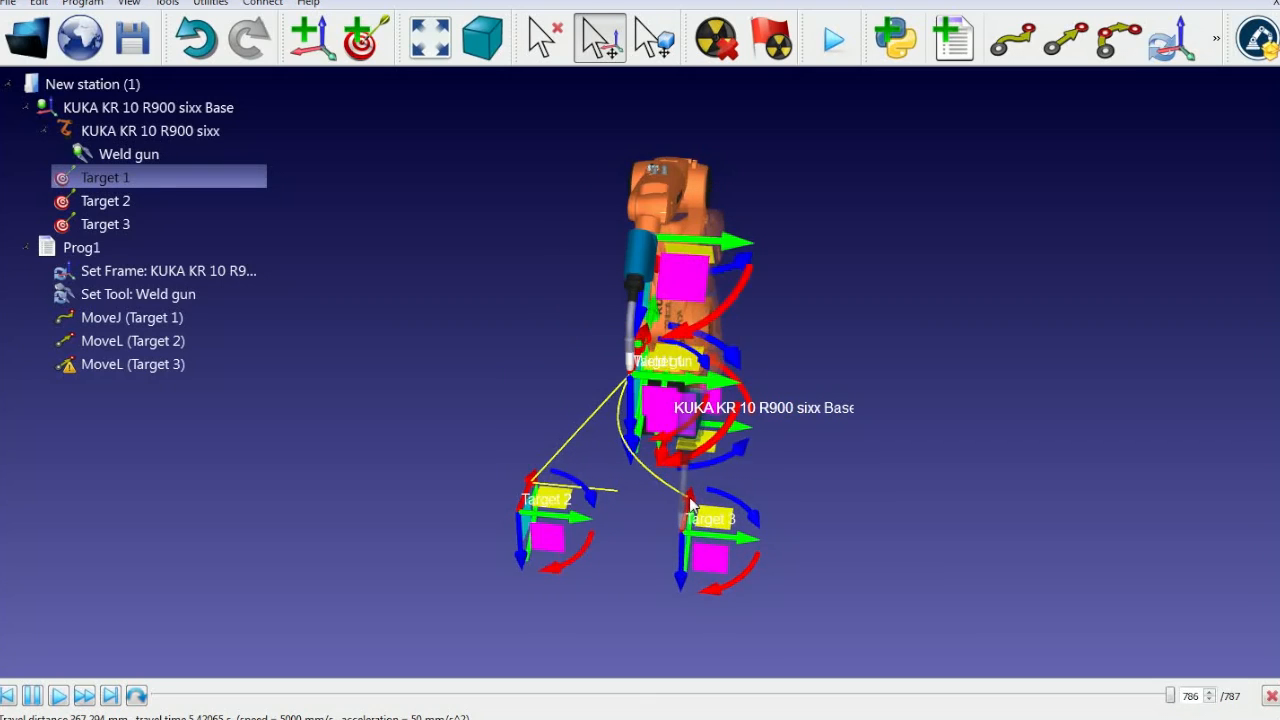
Step: Run Prog1 again, scrub back through its simulation, and return the robot to Target 1
{"action": "left_click", "coordinate": [88, 250]}
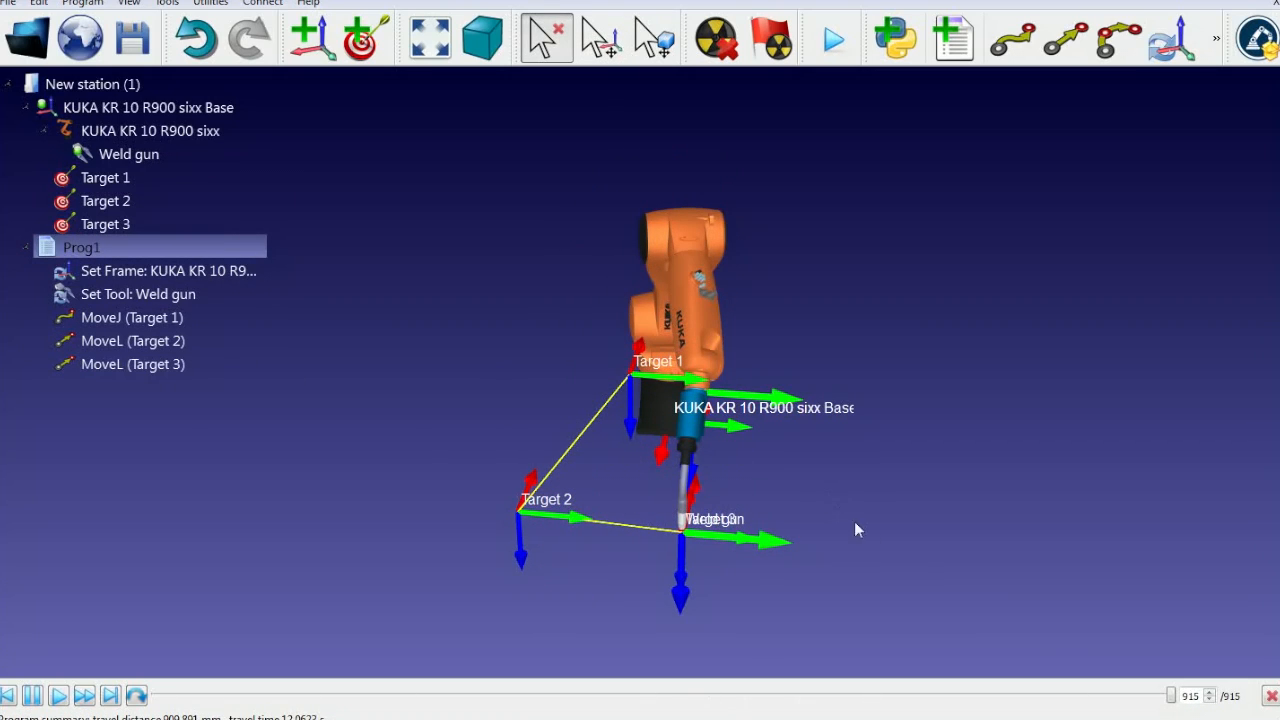
{"action": "left_click_drag", "start_coordinate": [1170, 696], "coordinate": [345, 579]}
{"action": "left_click", "coordinate": [131, 184]}
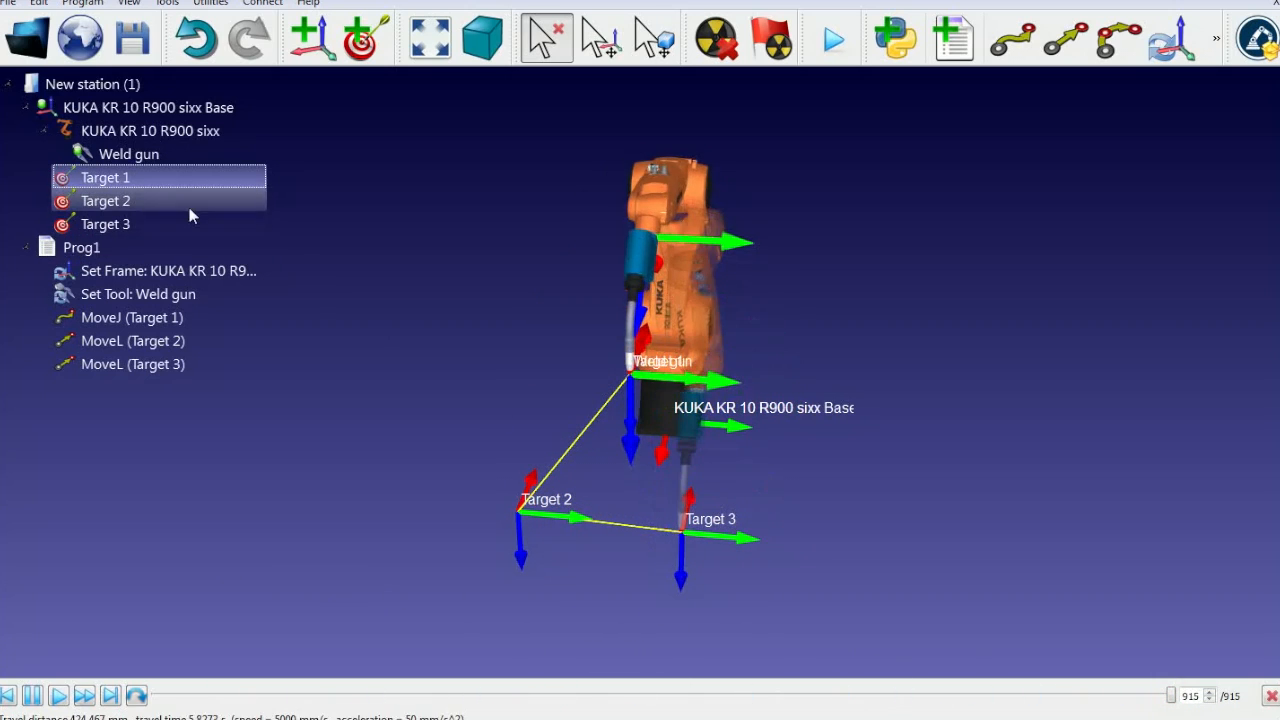
Step: Add a reference frame attached to the robot base and set its position to X 500 mm and Y -1000 mm
{"action": "left_click", "coordinate": [312, 38]}
{"action": "left_click_drag", "start_coordinate": [75, 390], "coordinate": [57, 106]}
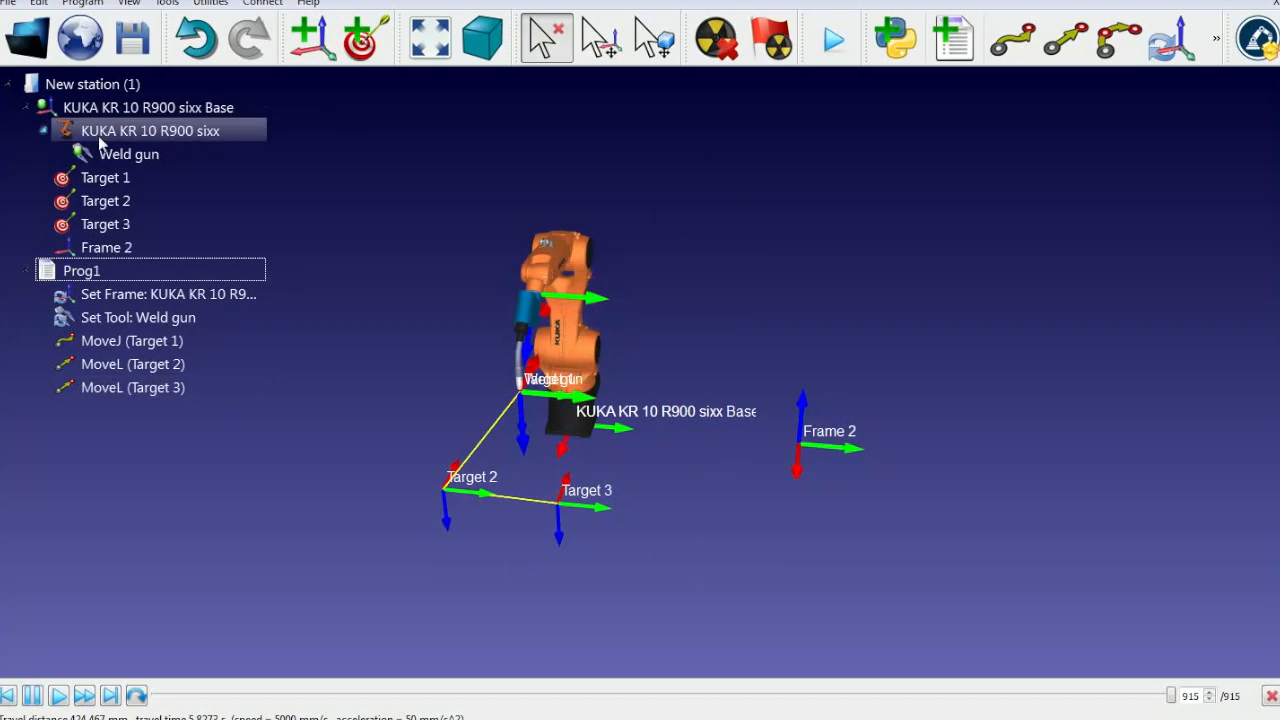
{"action": "double_click", "coordinate": [75, 246]}
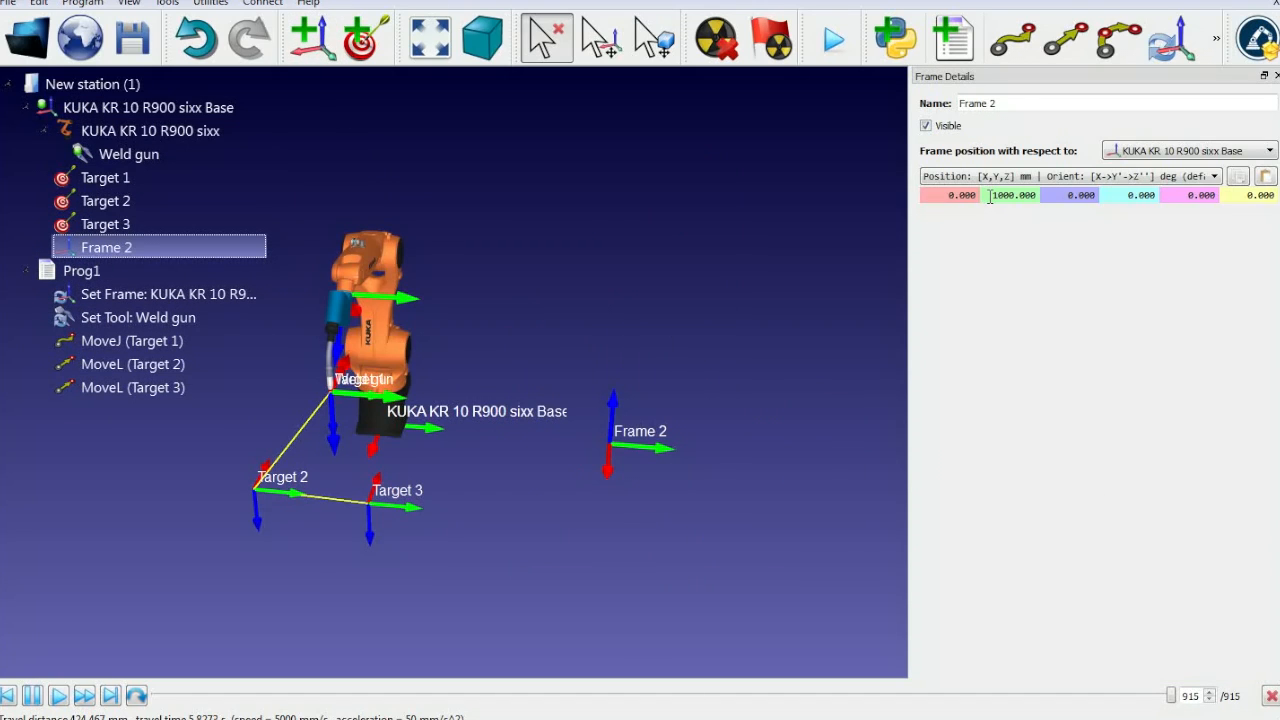
{"action": "key", "text": "Return"}
{"action": "type", "text": "500"}
{"action": "key", "text": "Return"}
{"action": "left_click_drag", "start_coordinate": [576, 505], "coordinate": [815, 500]}
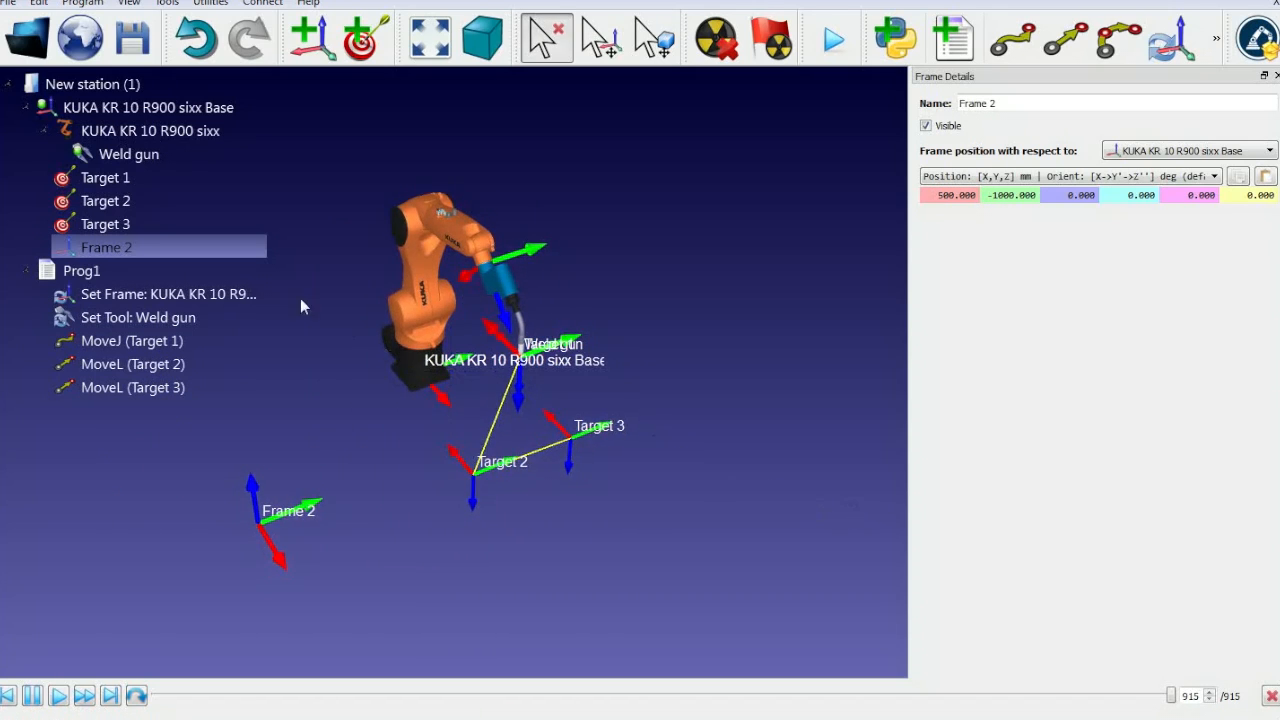
Step: Change the support of Target 1, Target 2 and Target 3 to Frame 2 while keeping their absolute positions
{"action": "right_click", "coordinate": [93, 179]}
{"action": "mouse_move", "coordinate": [183, 376]}
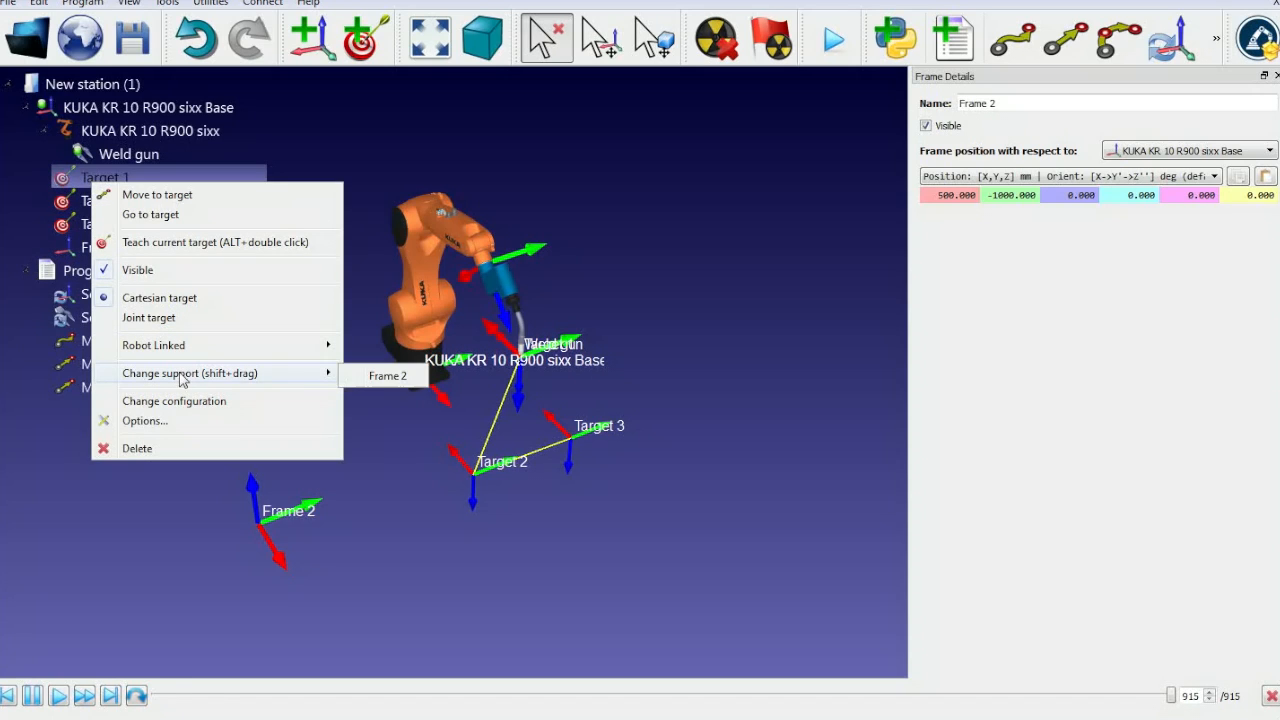
{"action": "left_click", "coordinate": [375, 376]}
{"action": "left_click", "coordinate": [105, 177]}
{"action": "left_click", "coordinate": [108, 201], "text": "shift"}
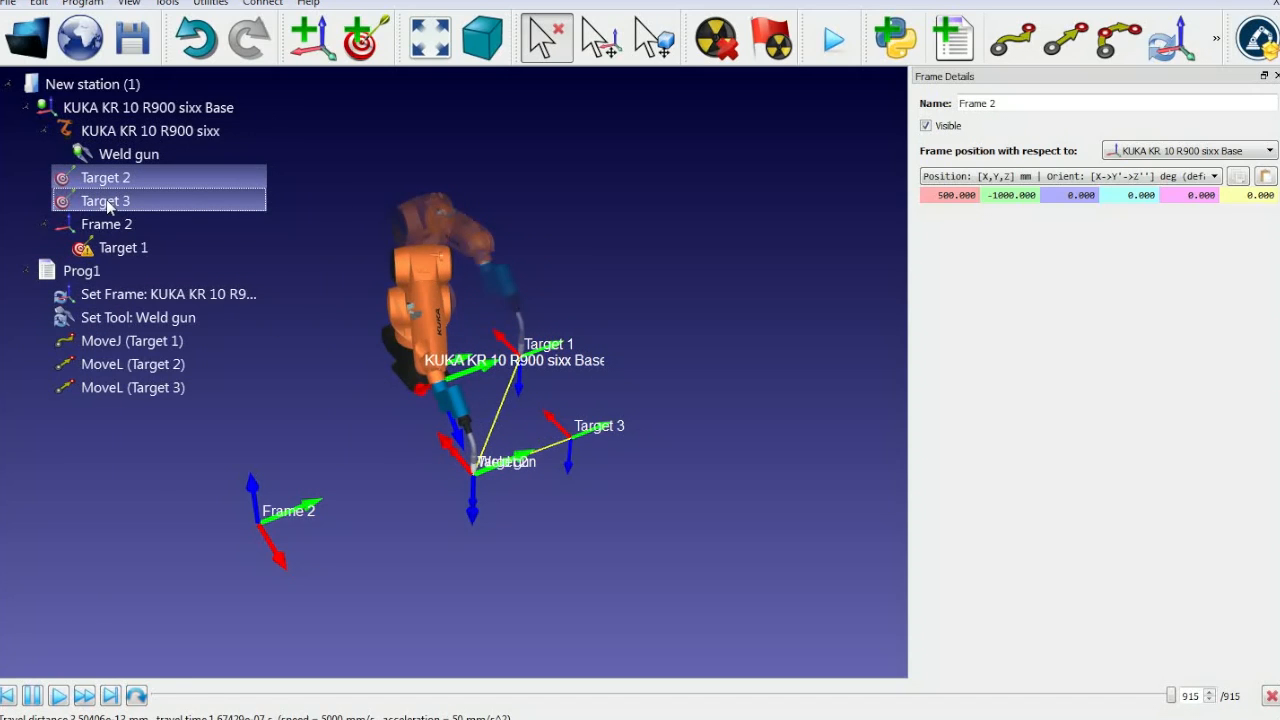
{"action": "left_click_drag", "start_coordinate": [112, 203], "coordinate": [106, 224]}
Step: Make Frame 2 the robot's active reference frame and move the robot to Target 1
{"action": "left_click", "coordinate": [112, 180]}
{"action": "right_click", "coordinate": [113, 180]}
{"action": "left_click", "coordinate": [180, 218]}
{"action": "left_click", "coordinate": [120, 203]}
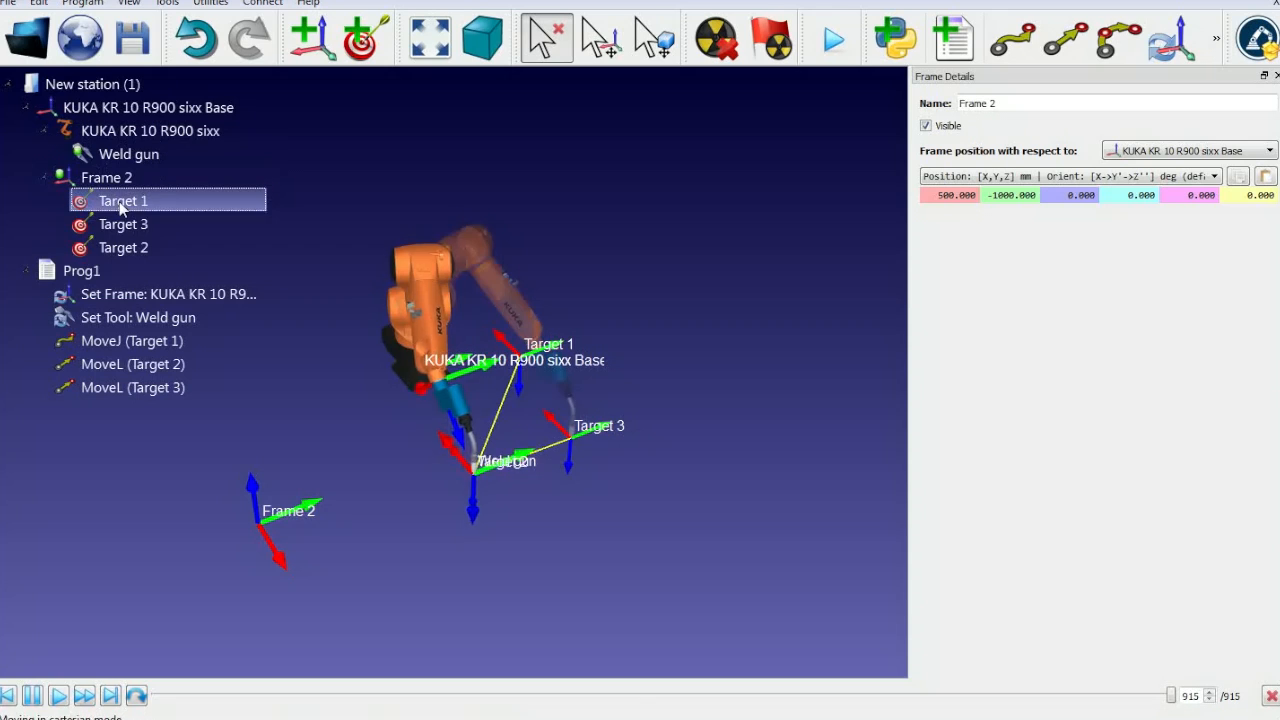
Step: Link Prog1's Set Frame instruction to Frame 2 and run the program
{"action": "right_click", "coordinate": [115, 297]}
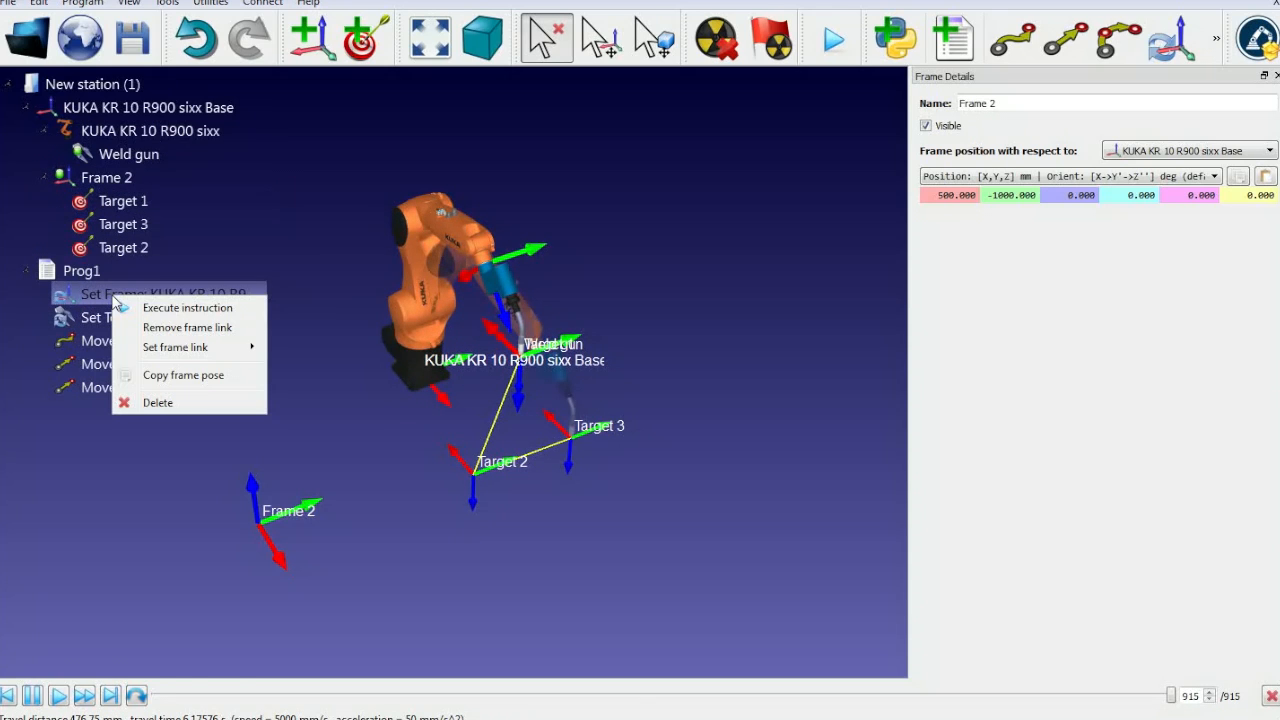
{"action": "mouse_move", "coordinate": [180, 347]}
{"action": "left_click", "coordinate": [305, 370]}
{"action": "double_click", "coordinate": [82, 274]}
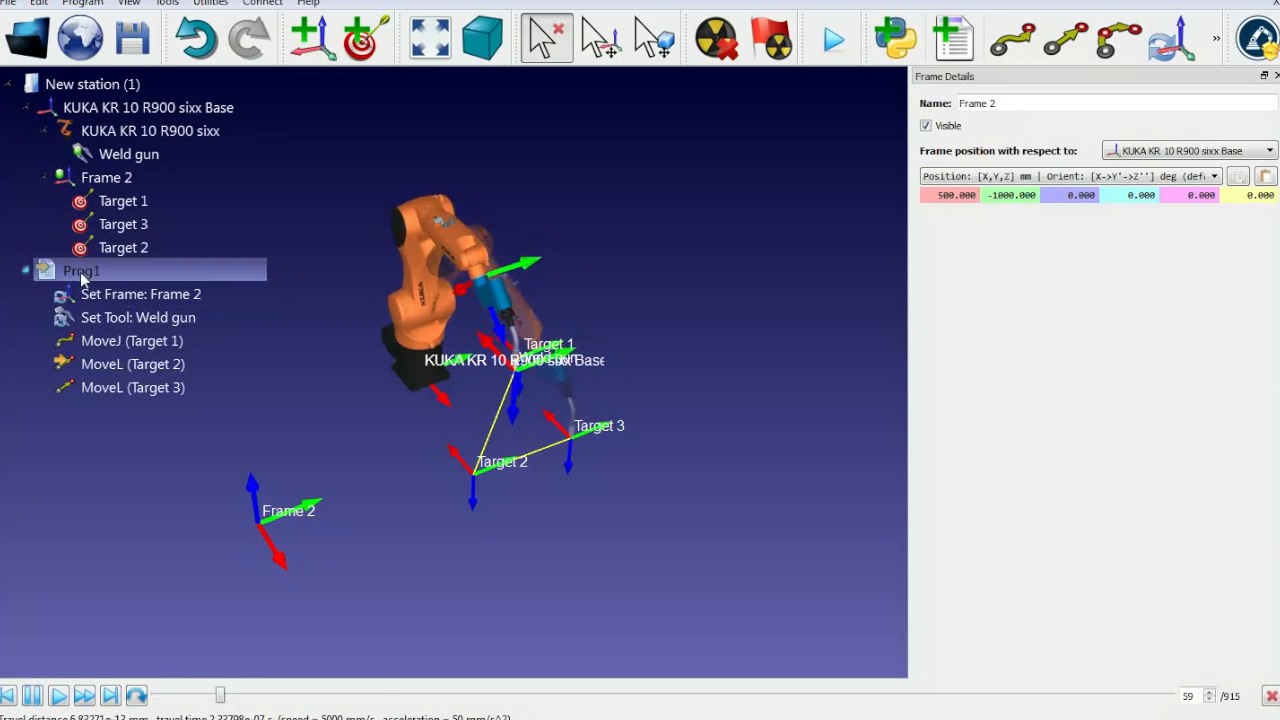
Step: Move Frame 2 with its targets freehand to about X 337 mm and Y -949 mm relative to the robot base
{"action": "right_click_drag", "start_coordinate": [428, 480], "coordinate": [559, 482]}
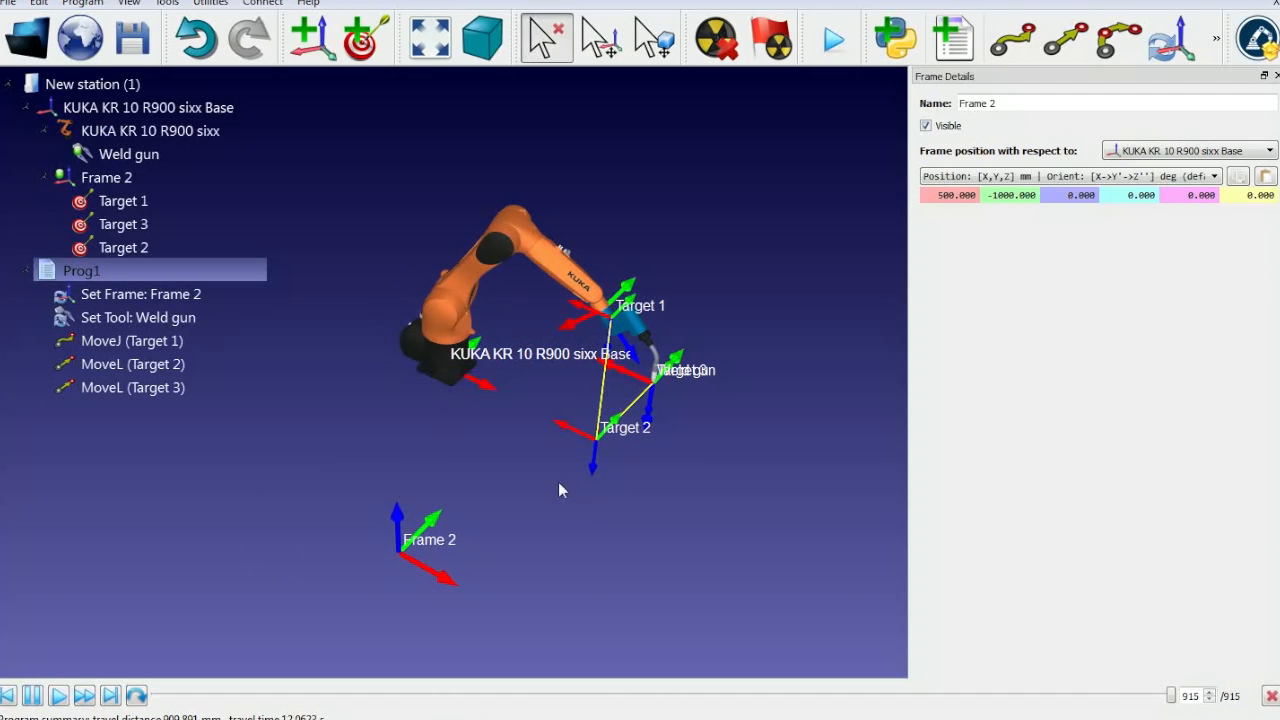
{"action": "key", "text": "alt"}
{"action": "left_click_drag", "start_coordinate": [437, 560], "coordinate": [414, 517], "text": "alt"}
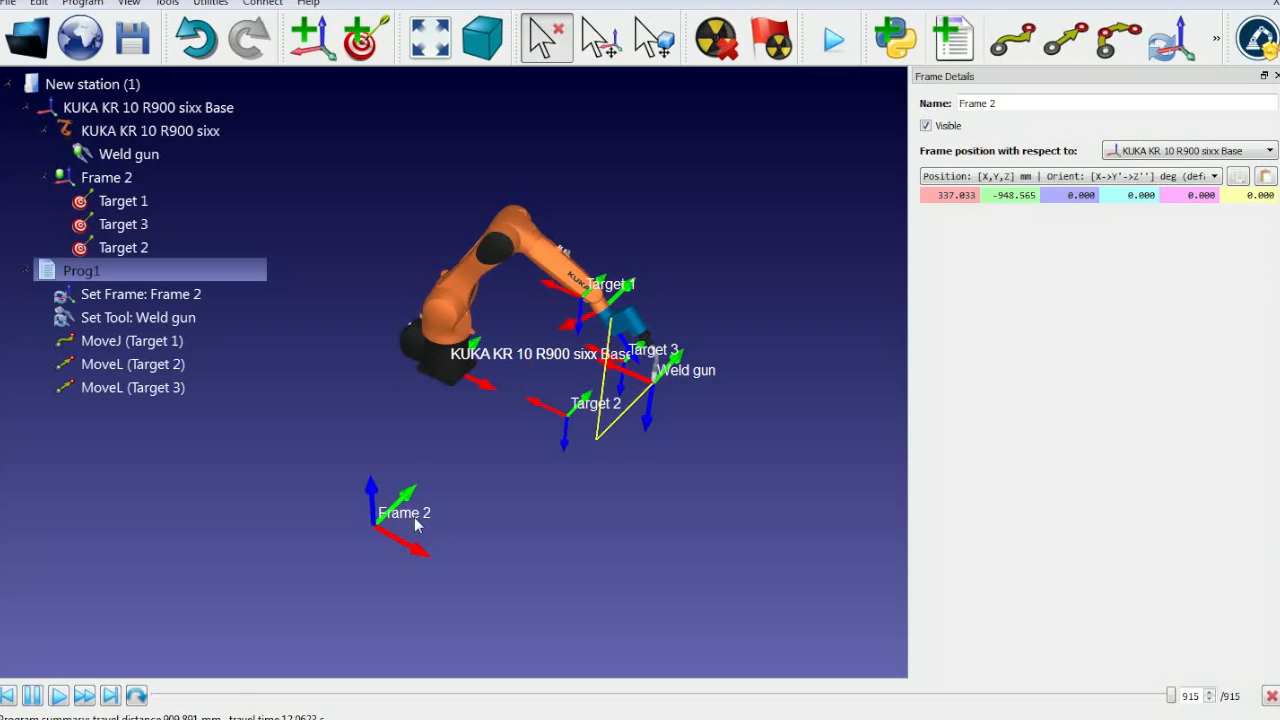
Step: Rotate Frame 2 with its targets freehand to about -9° around its Z axis and run Prog1
{"action": "key", "text": "alt"}
{"action": "left_click_drag", "start_coordinate": [441, 510], "coordinate": [451, 523], "text": "alt"}
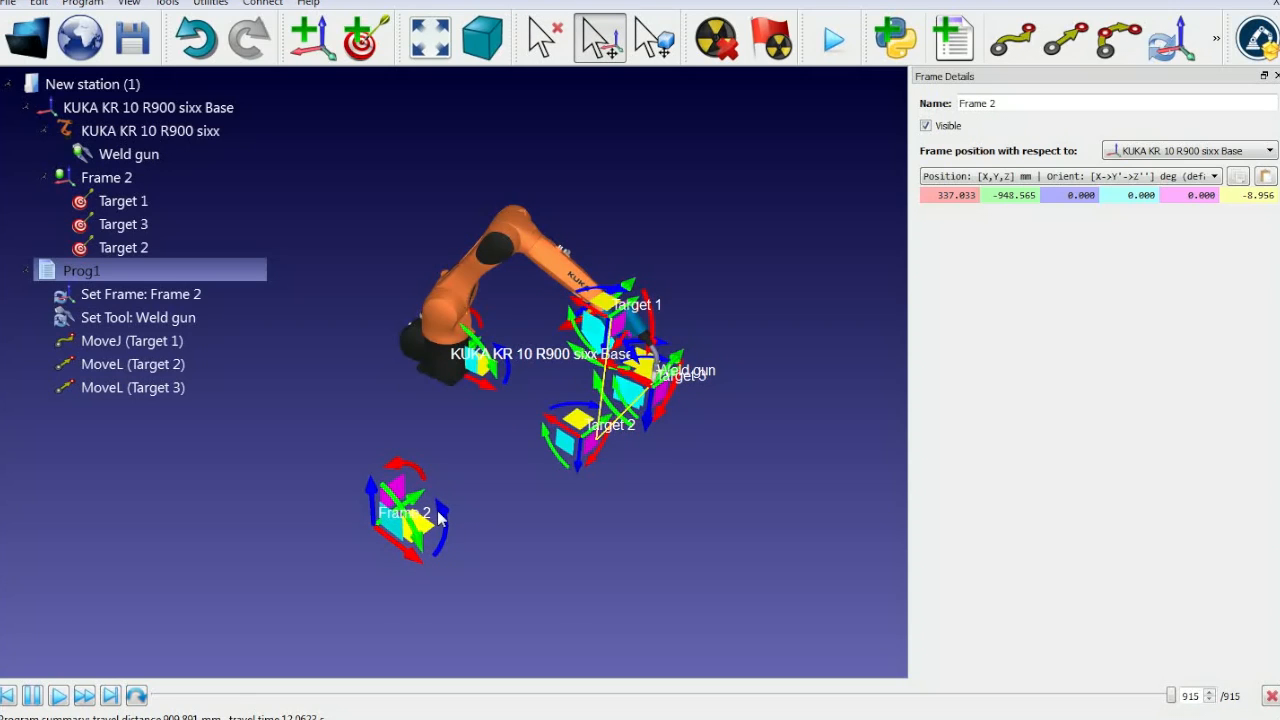
{"action": "double_click", "coordinate": [136, 274]}
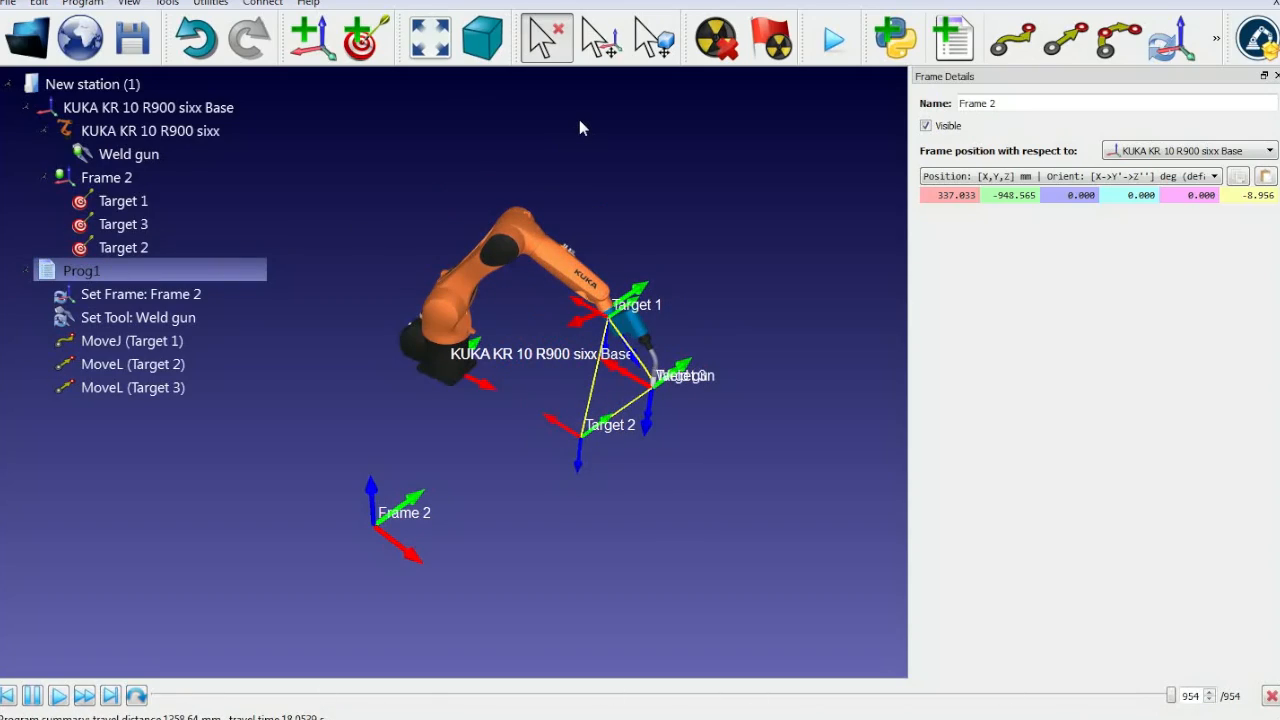
Step: Move Frame 2 with its targets freehand to about X 582 mm and Y -978 mm and try running Prog1 against the displayed robot workspace
{"action": "left_click_drag", "start_coordinate": [579, 119], "coordinate": [683, 493]}
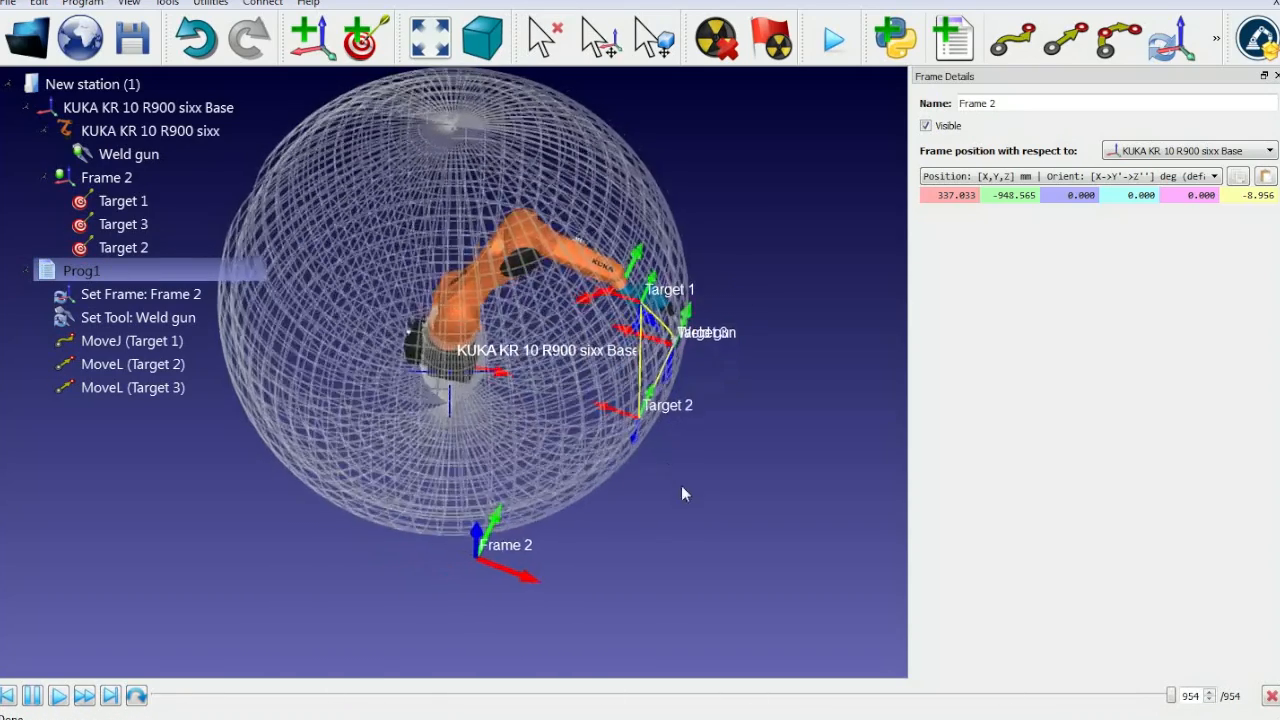
{"action": "key", "text": "alt"}
{"action": "left_click_drag", "start_coordinate": [533, 541], "coordinate": [600, 560], "text": "alt"}
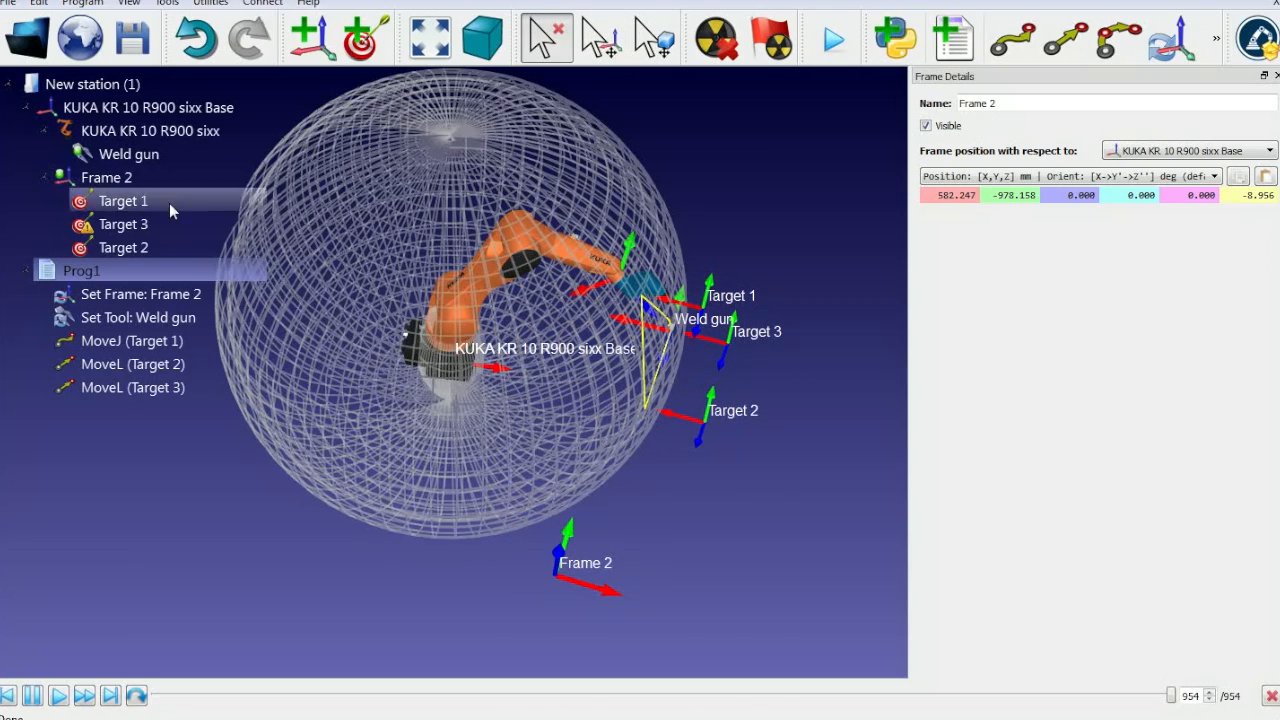
{"action": "double_click", "coordinate": [110, 278]}
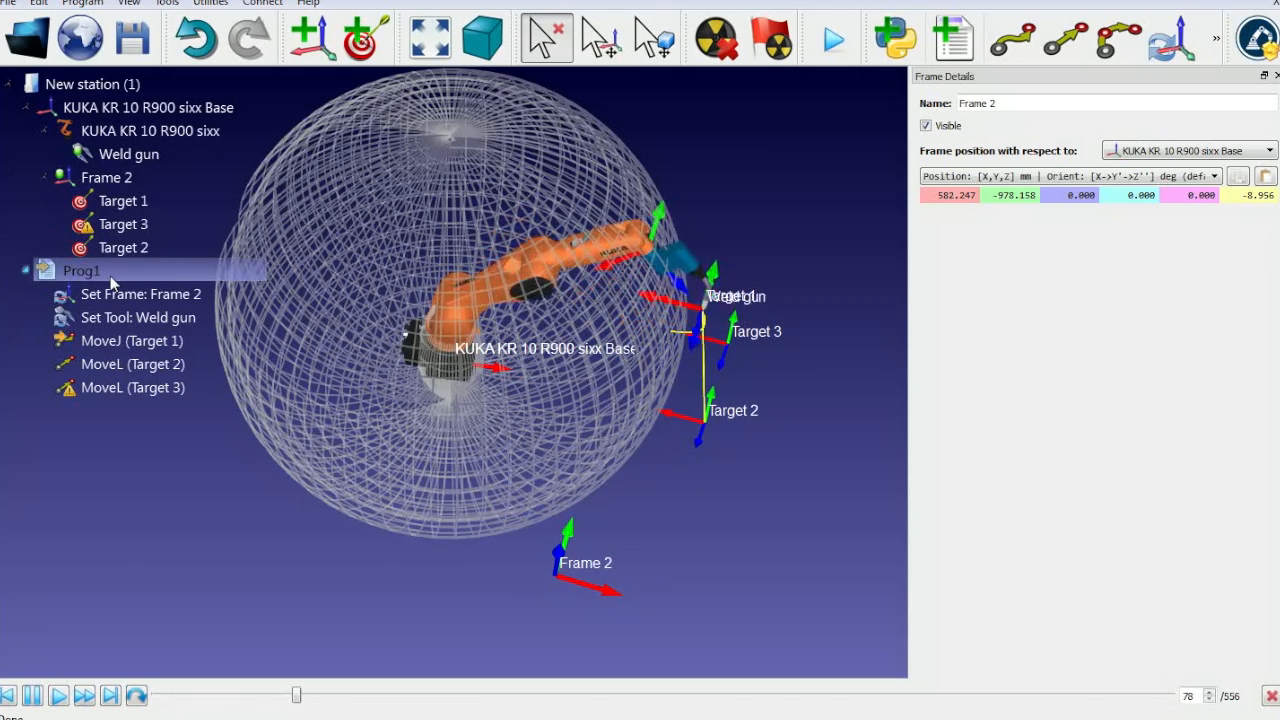
{"action": "left_click", "coordinate": [675, 389]}
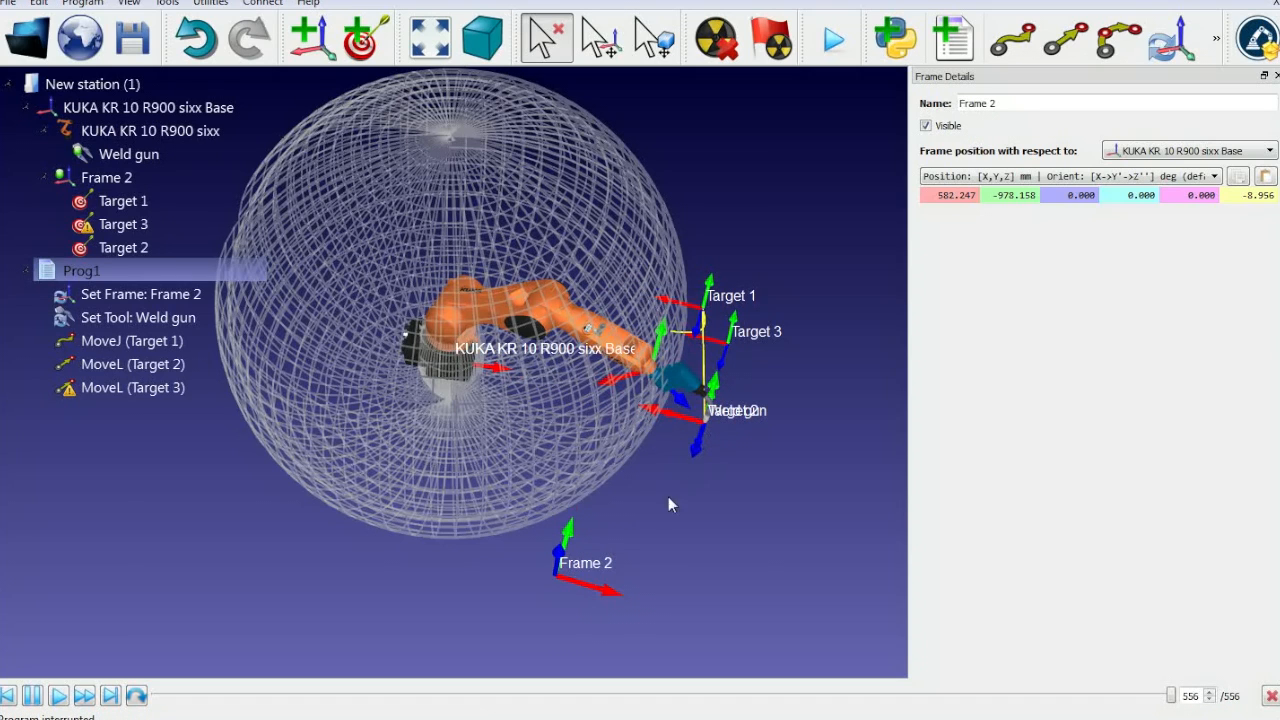
Step: Move Frame 2 with its targets freehand to about X 320 mm and Y -944 mm and run Prog1
{"action": "left_click_drag", "start_coordinate": [588, 566], "coordinate": [516, 548], "text": "alt"}
{"action": "double_click", "coordinate": [118, 271]}
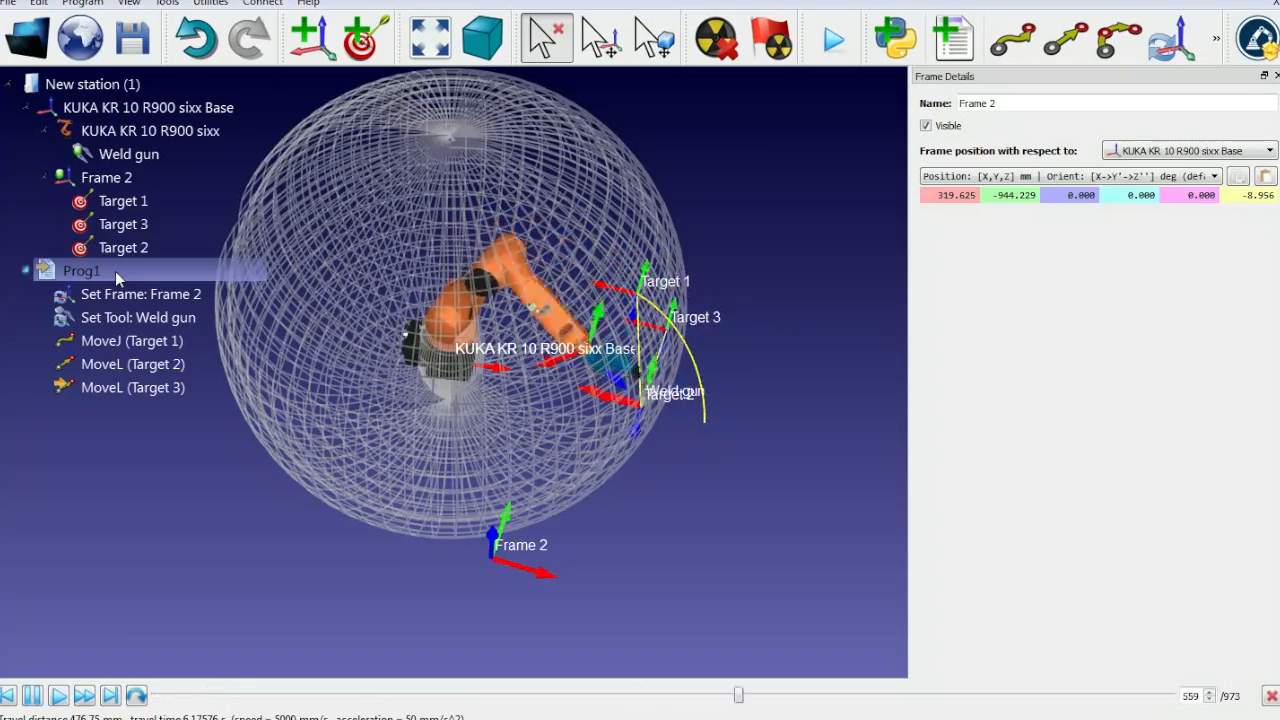
{"action": "right_click_drag", "start_coordinate": [626, 352], "coordinate": [390, 238]}
Step: Generate the robot program output for Prog1
{"action": "left_click", "coordinate": [83, 271]}
{"action": "right_click", "coordinate": [83, 272]}
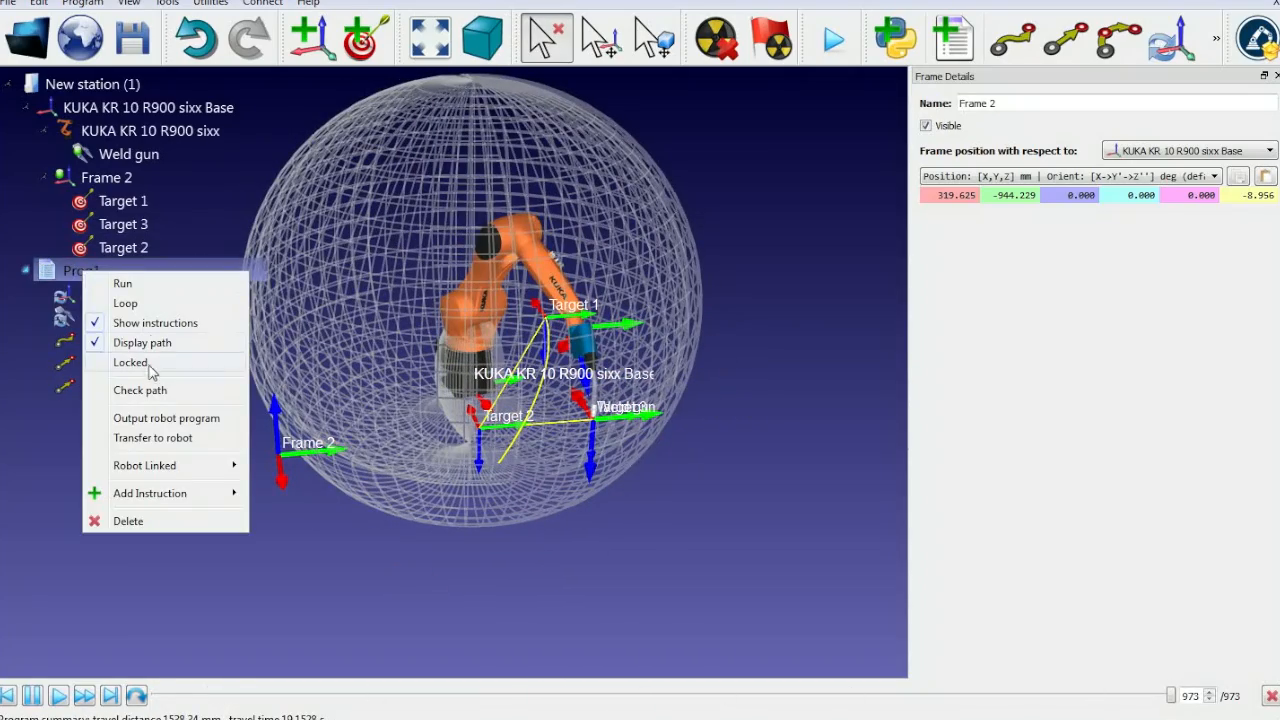
{"action": "left_click", "coordinate": [130, 414]}
{"action": "left_click", "coordinate": [456, 372]}
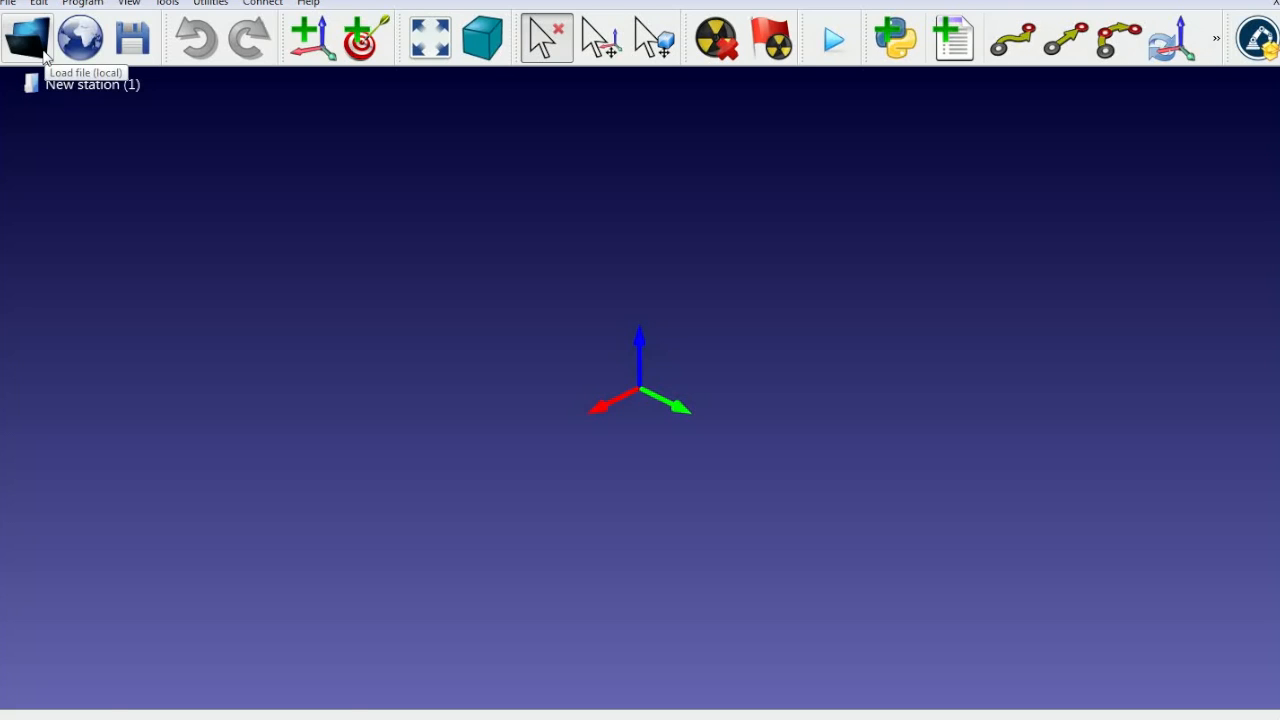
Step: Open the station file Example 1 - Pick and place.rdk from the RoboDK Library folder
{"action": "left_click", "coordinate": [28, 40]}
{"action": "left_click", "coordinate": [443, 309]}
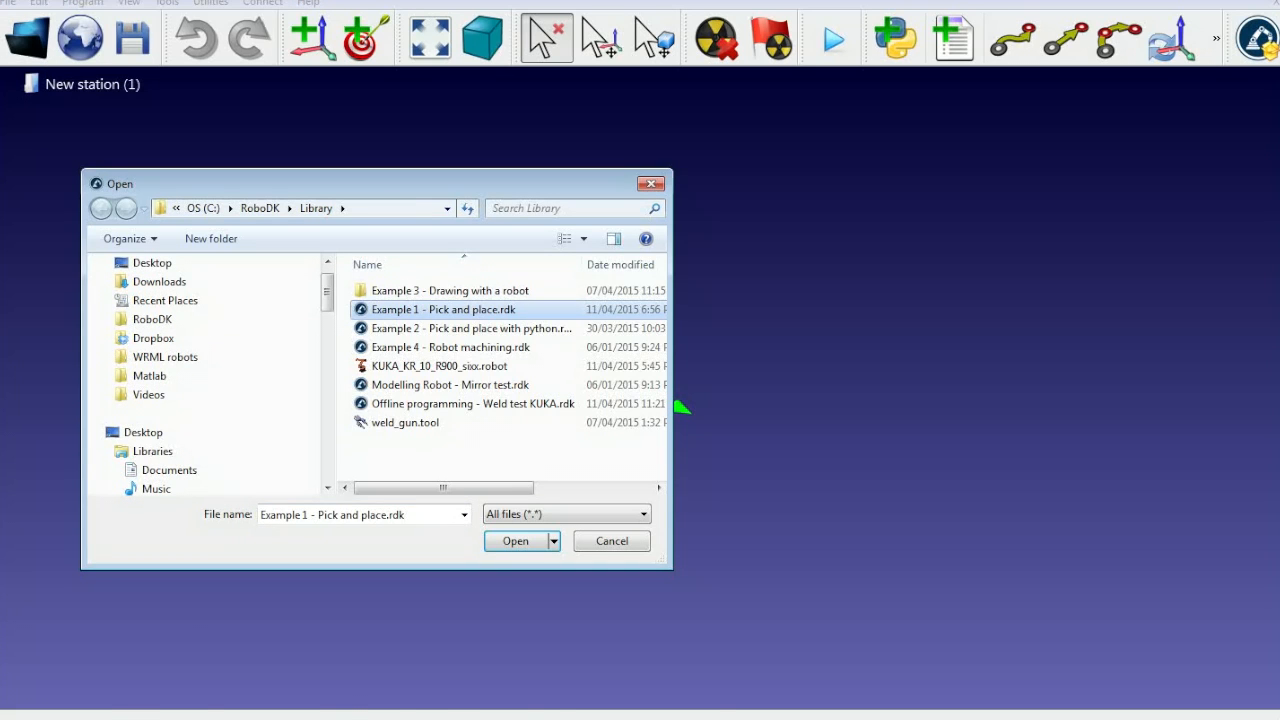
{"action": "key", "text": "Return"}
Step: Run the Pick and place program and collapse its instruction list
{"action": "double_click", "coordinate": [146, 529]}
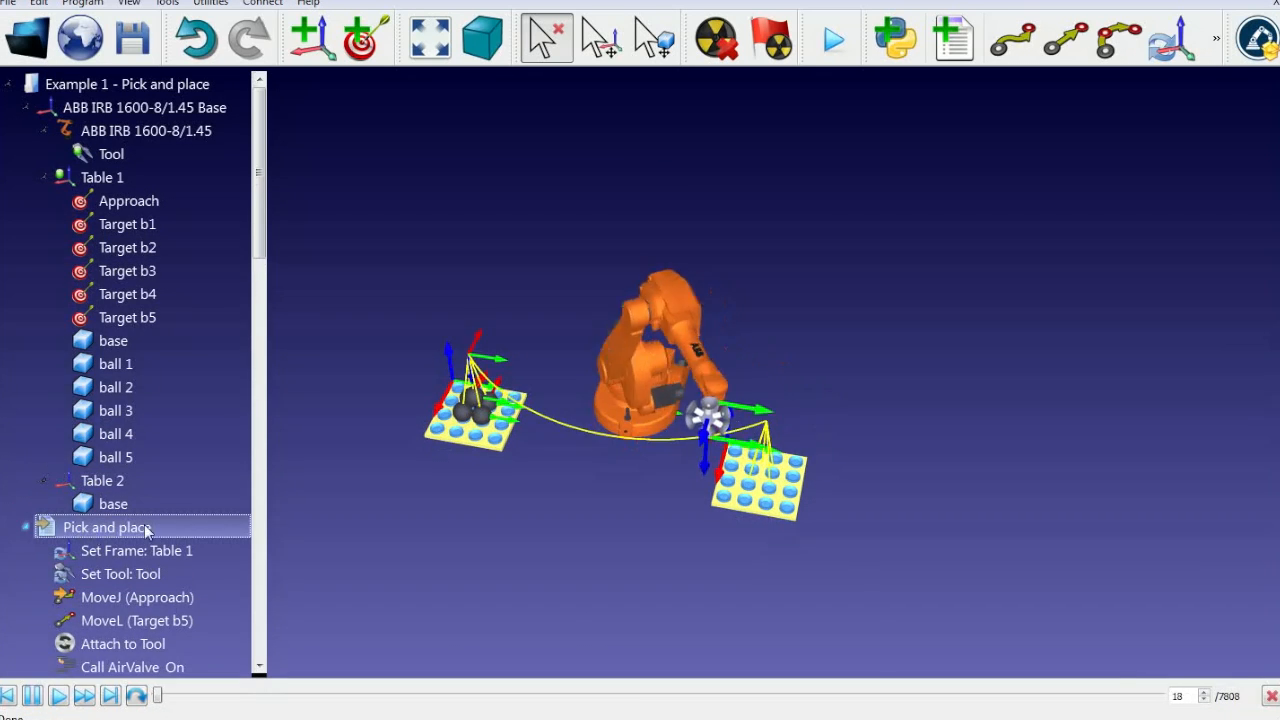
{"action": "left_click_drag", "start_coordinate": [529, 467], "coordinate": [508, 381]}
{"action": "scroll", "coordinate": [508, 381], "scroll_direction": "up", "scroll_amount": 2}
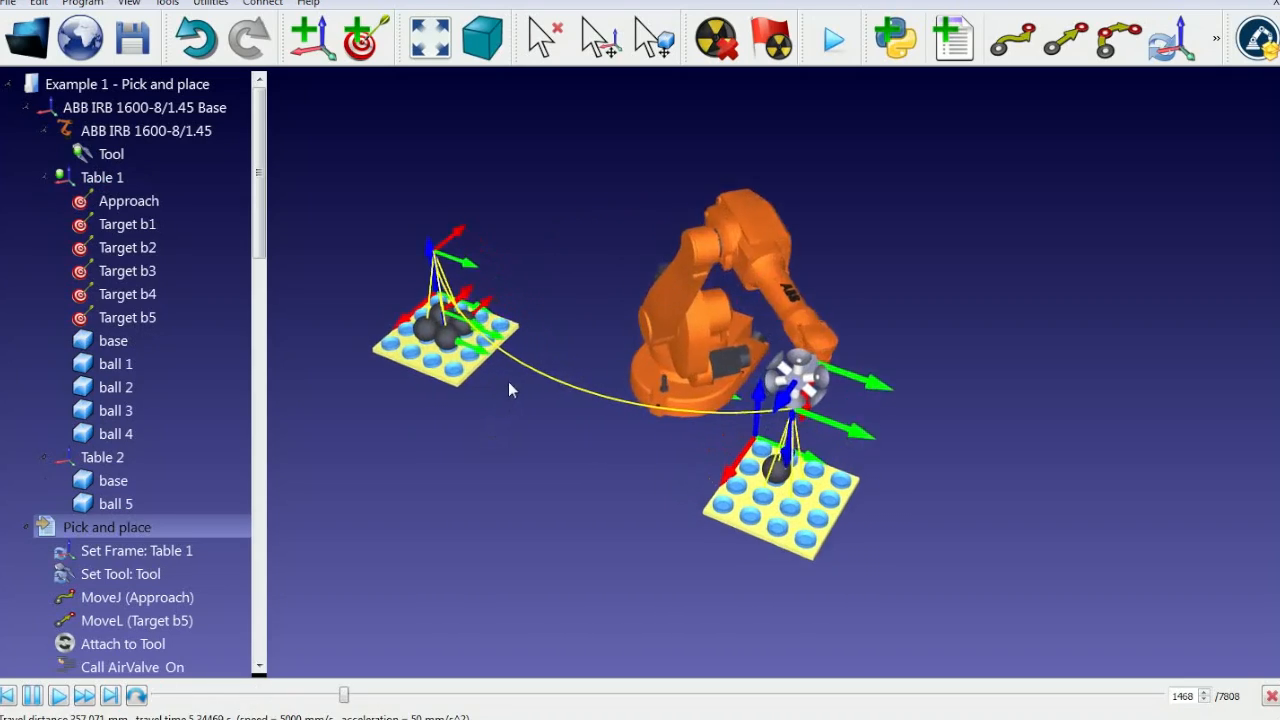
{"action": "scroll", "coordinate": [510, 376], "scroll_direction": "up", "scroll_amount": 2}
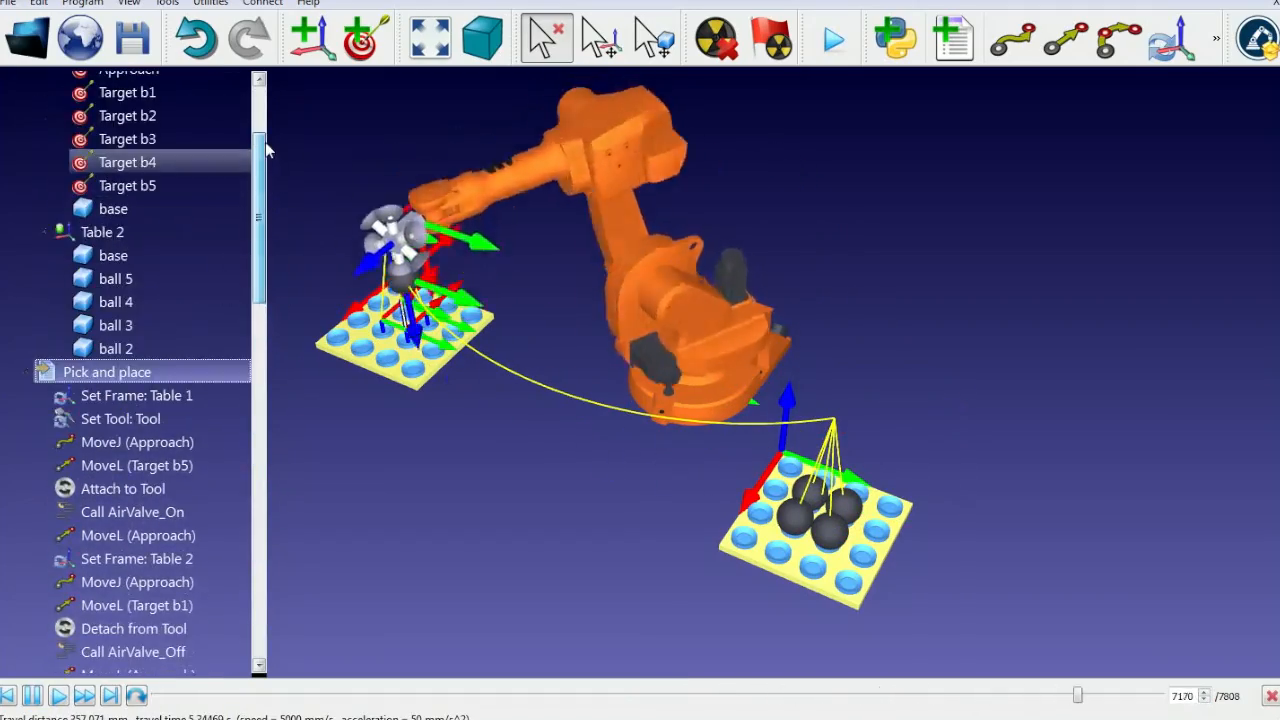
{"action": "left_click", "coordinate": [27, 372]}
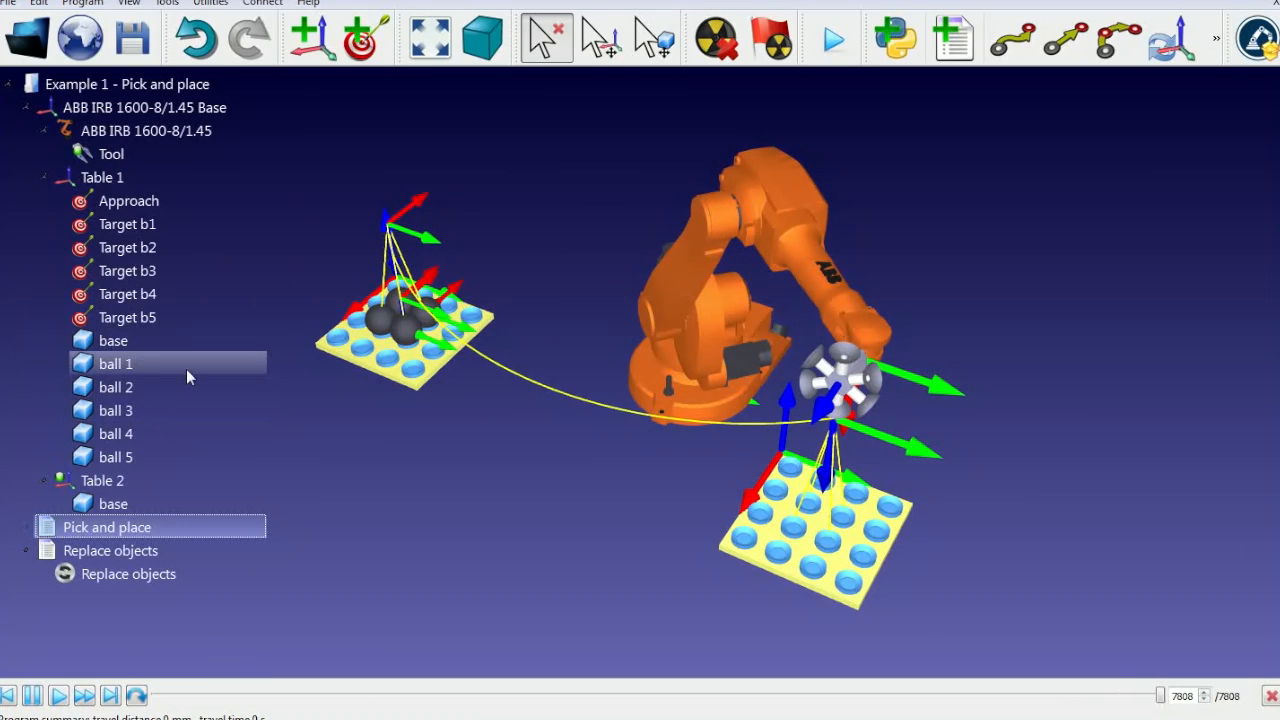
Step: Move the robot through Target b5, Target b4 and Target b3 with Table 2 as the active reference frame
{"action": "left_click", "coordinate": [169, 318]}
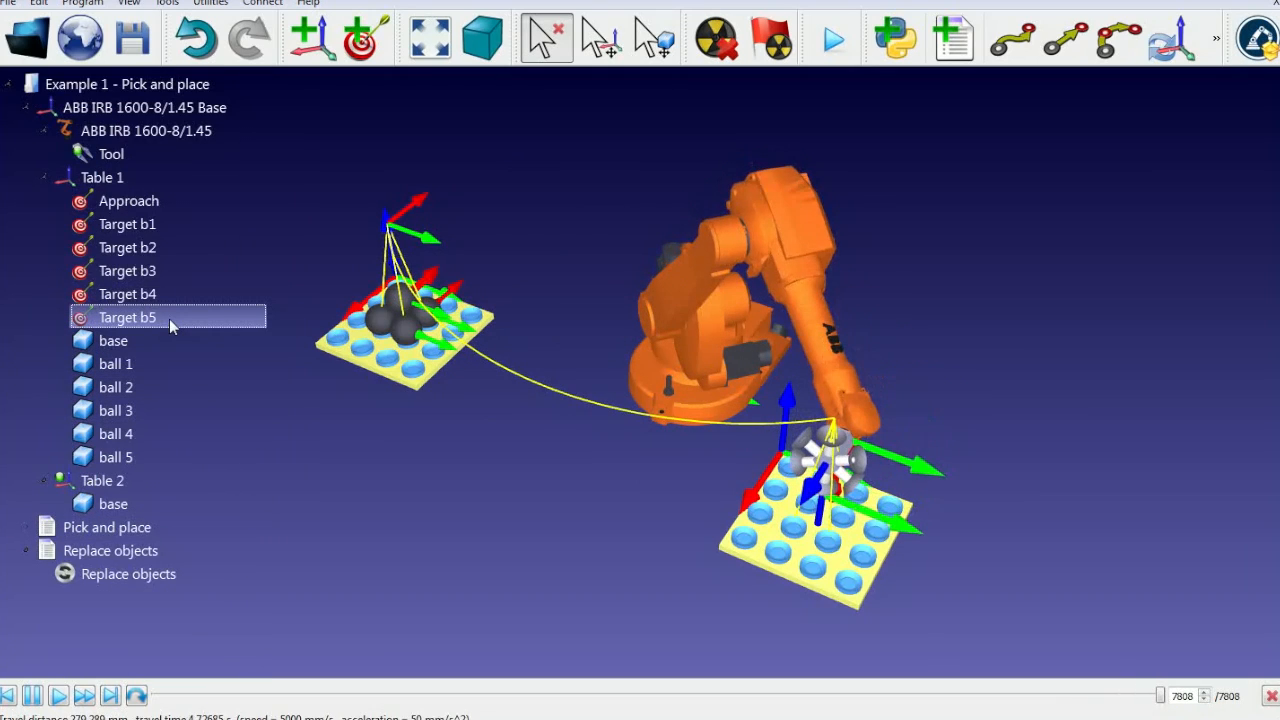
{"action": "left_click", "coordinate": [156, 294]}
{"action": "left_click", "coordinate": [150, 271]}
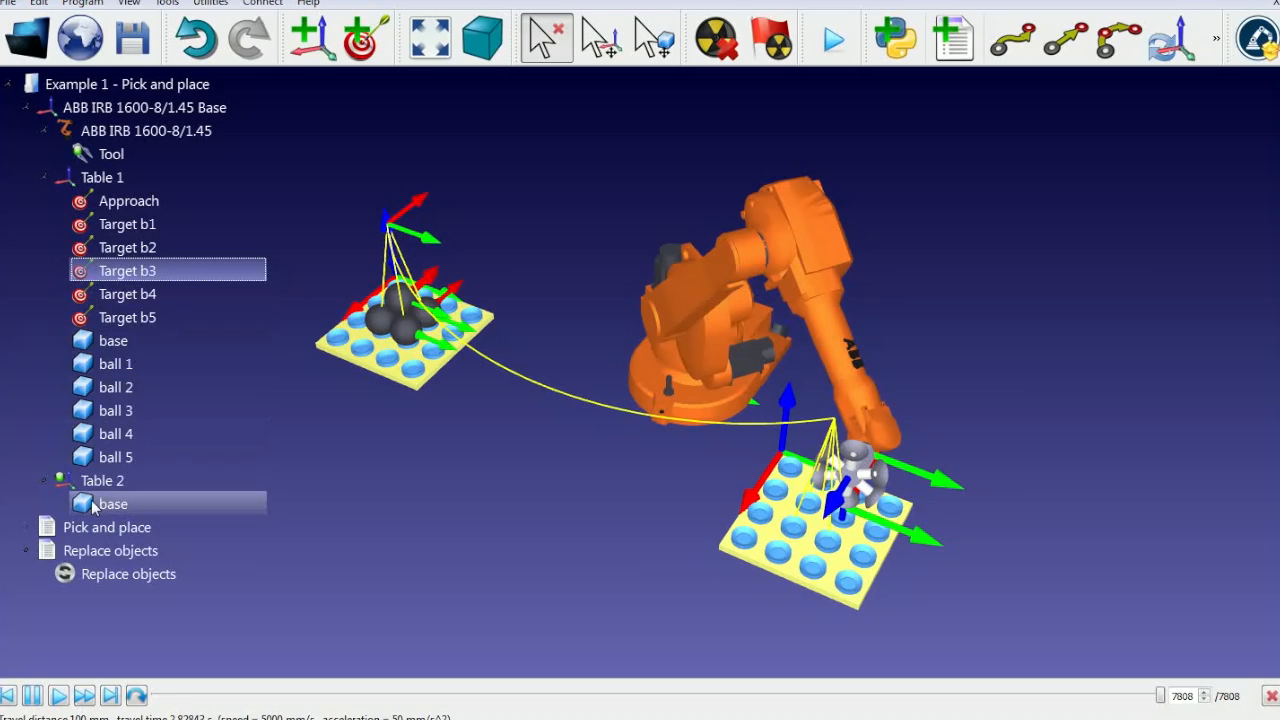
Step: Make Table 1 the active reference frame and move the robot to Approach, Target b1 and Target b5
{"action": "right_click", "coordinate": [86, 180]}
{"action": "left_click", "coordinate": [115, 214]}
{"action": "left_click", "coordinate": [128, 201]}
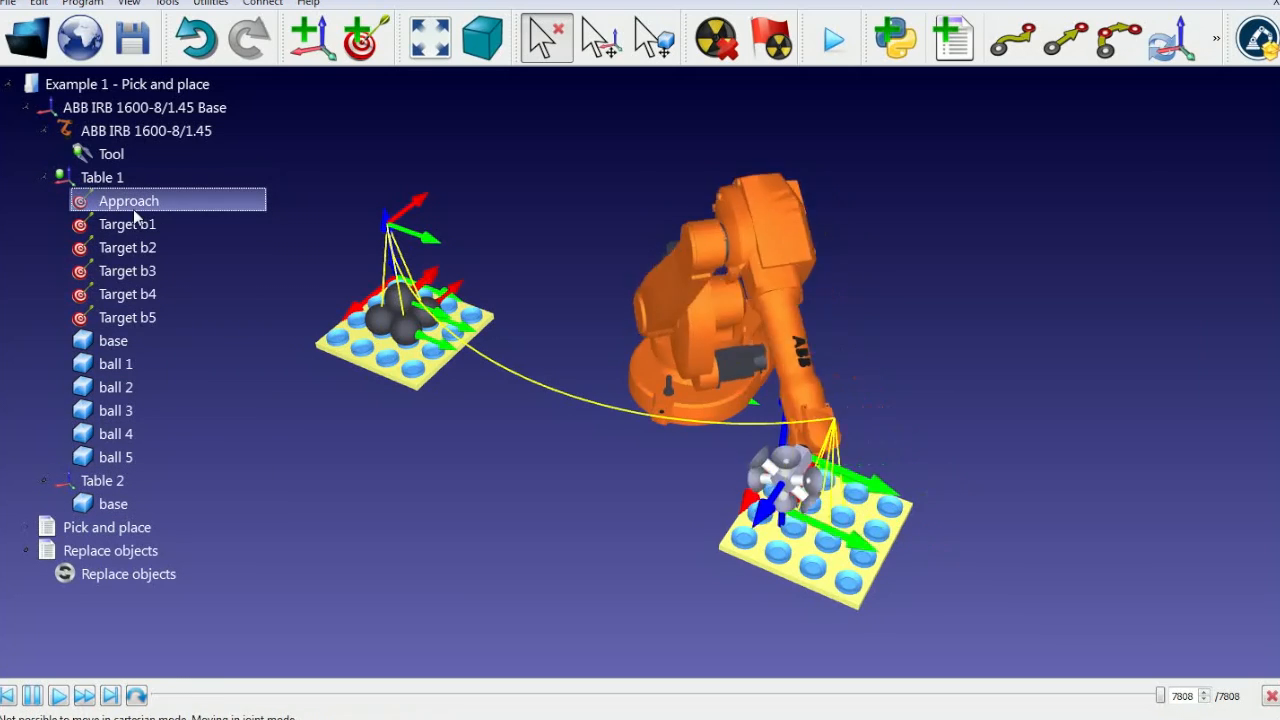
{"action": "left_click", "coordinate": [166, 228]}
{"action": "left_click", "coordinate": [152, 318]}
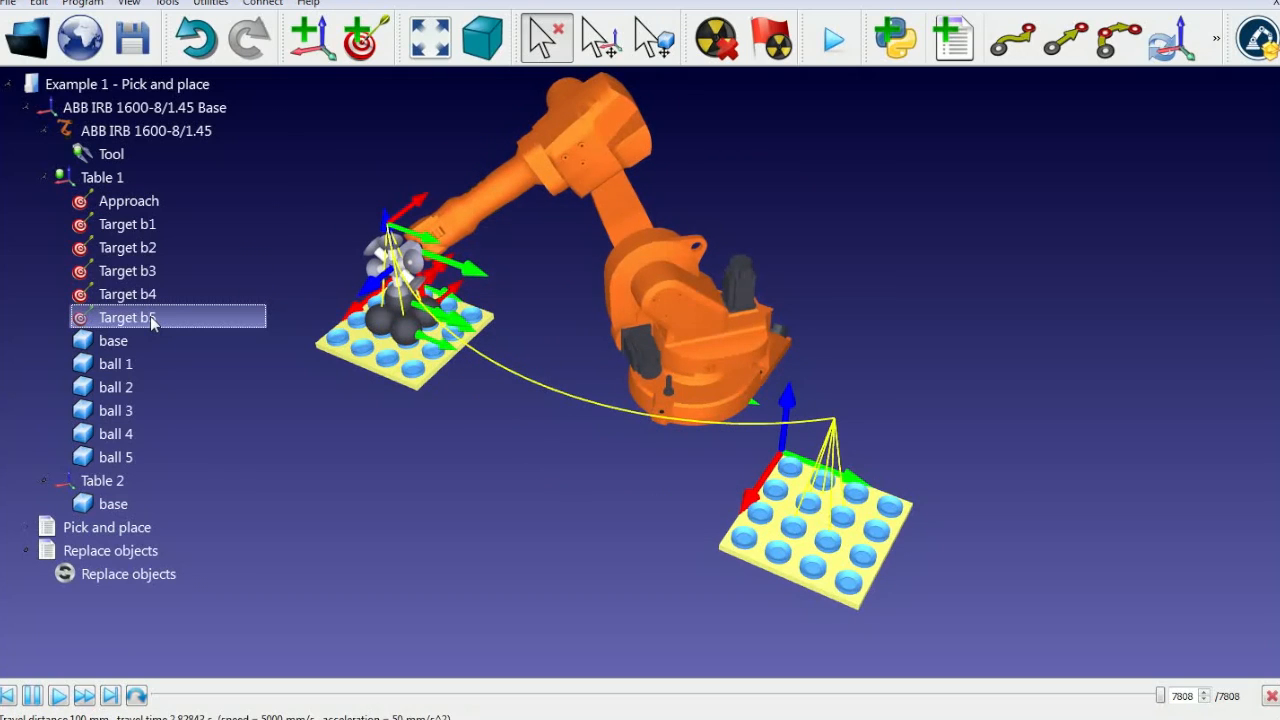
Step: Generate the robot program for Pick and place and review the code in Pickandplace.mod from start to end
{"action": "right_click", "coordinate": [118, 526]}
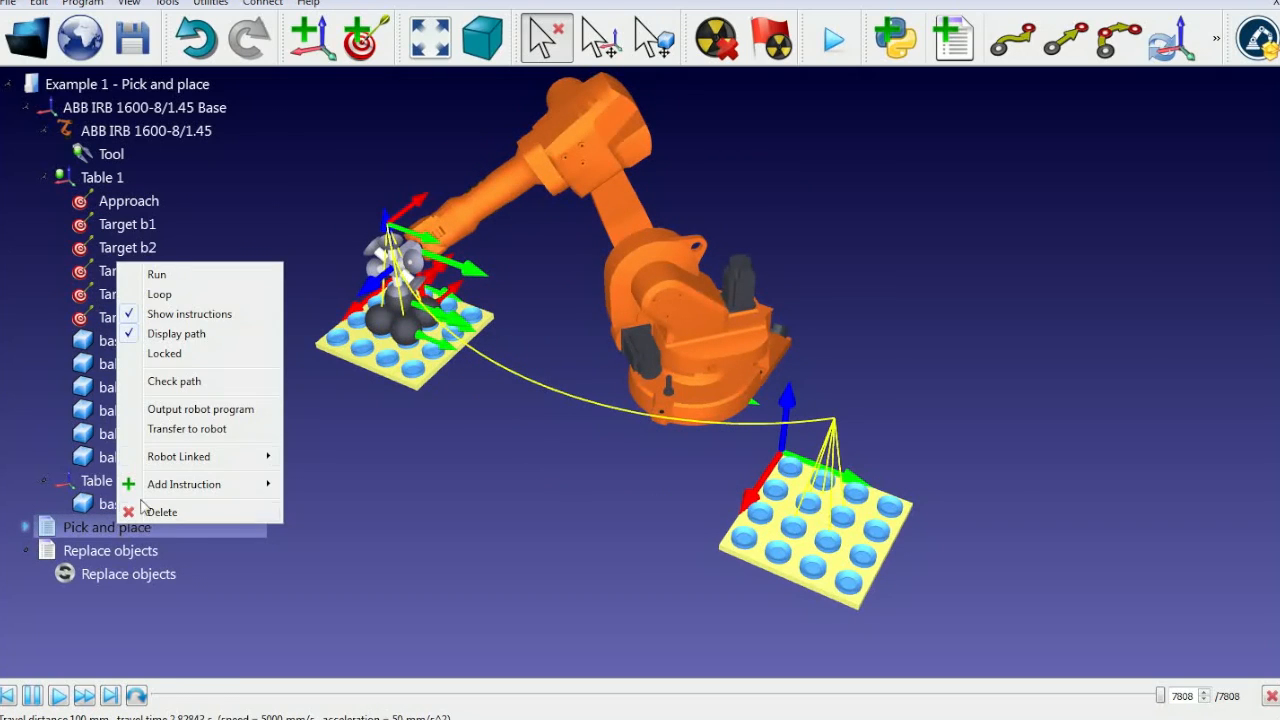
{"action": "left_click", "coordinate": [197, 410]}
{"action": "left_click", "coordinate": [531, 542]}
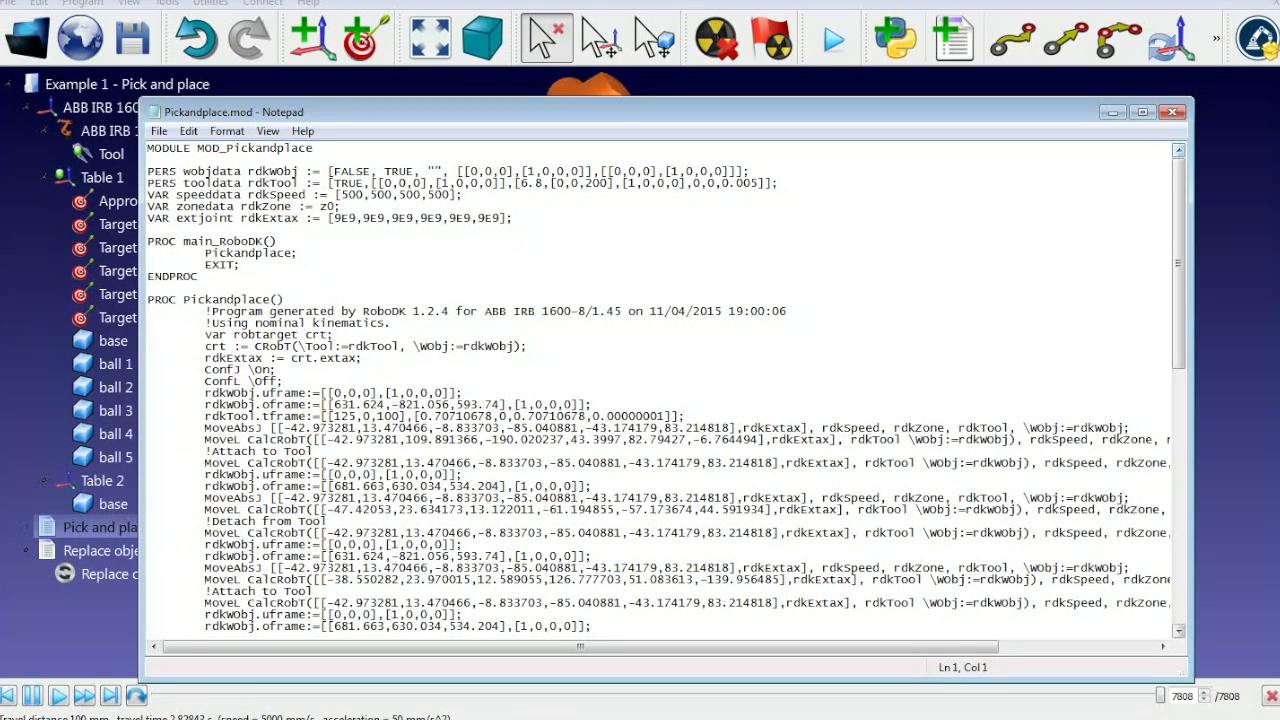
{"action": "scroll", "coordinate": [666, 388], "scroll_direction": "down", "scroll_amount": 15}
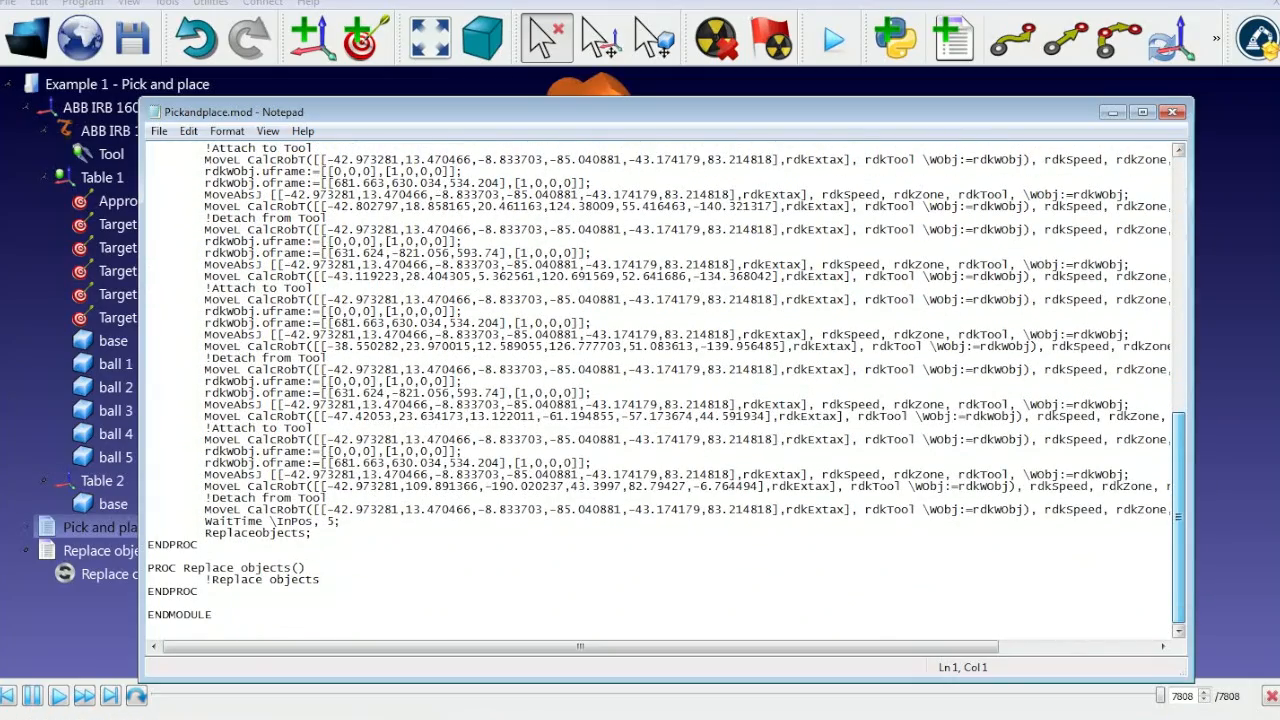
{"action": "scroll", "coordinate": [666, 388], "scroll_direction": "up", "scroll_amount": 15}
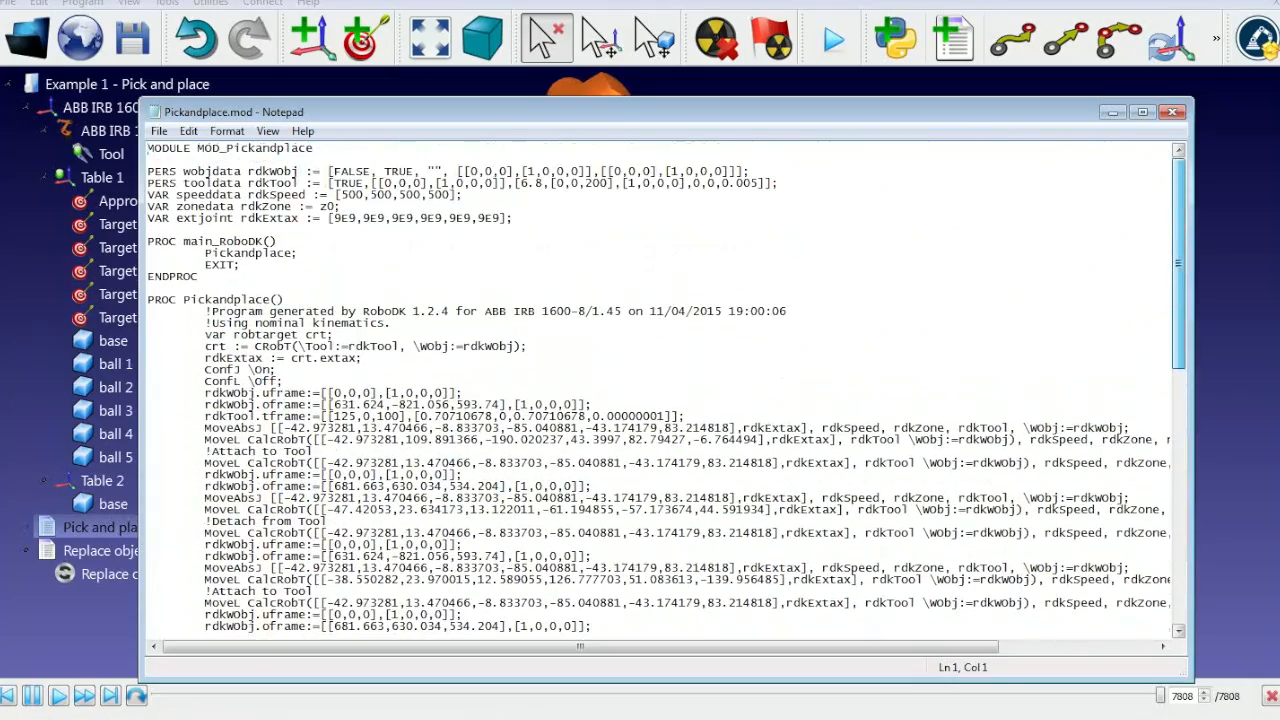